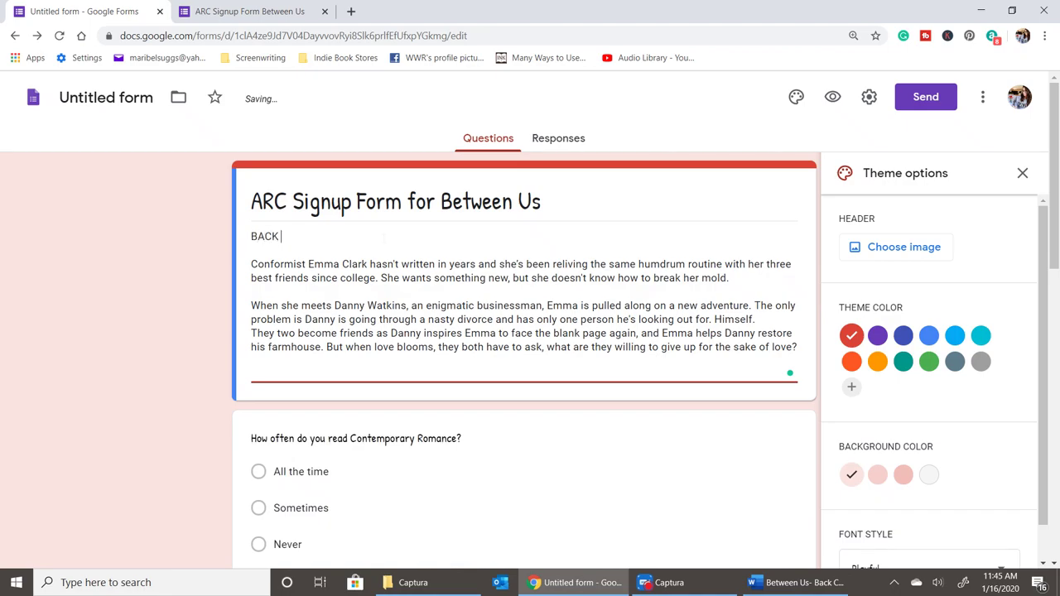
Show the finished signup form's shareable link in the Send dialog and select the URL
type("LURB")
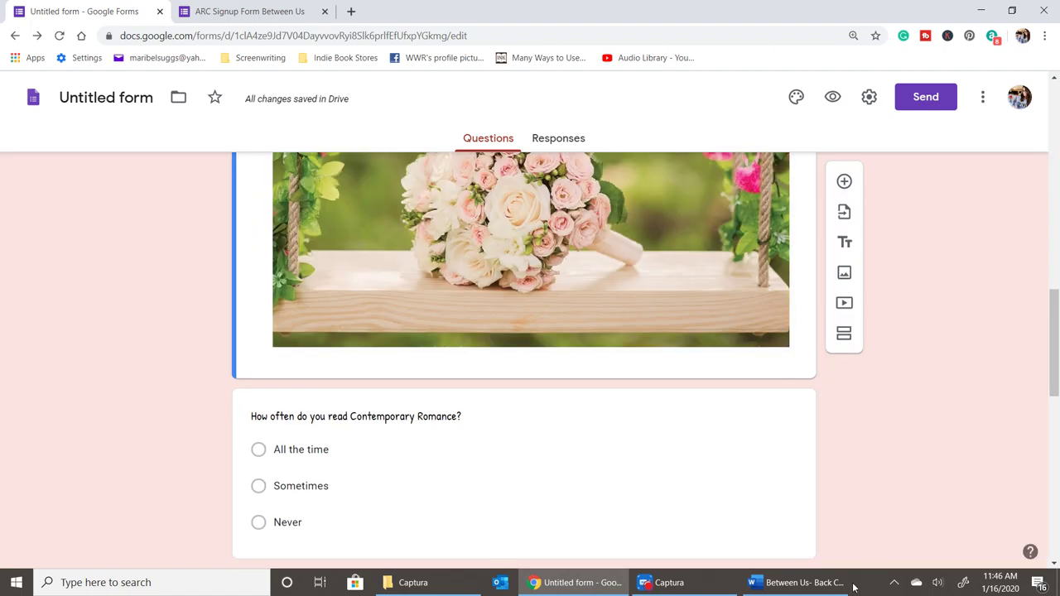
left_click(939, 103)
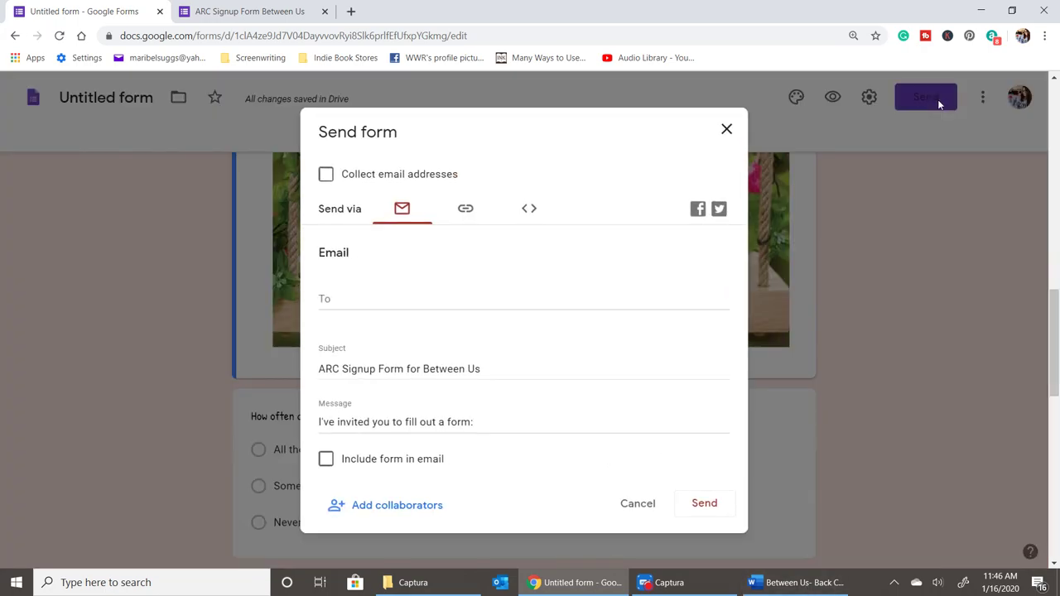
left_click(465, 211)
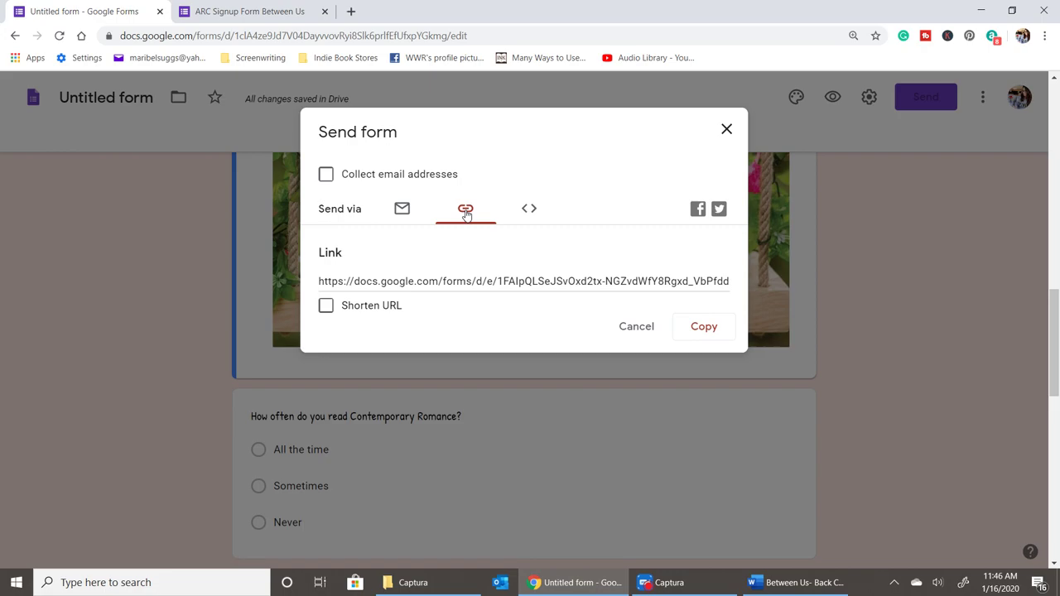
left_click(404, 281)
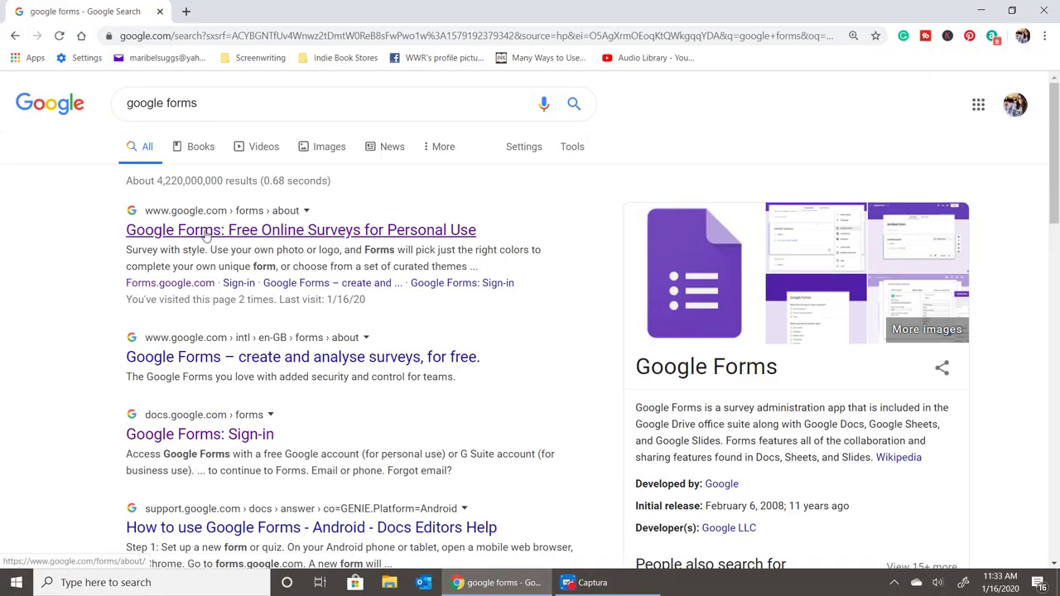
Go to Google Forms from the search results and create a new blank form
left_click(205, 235)
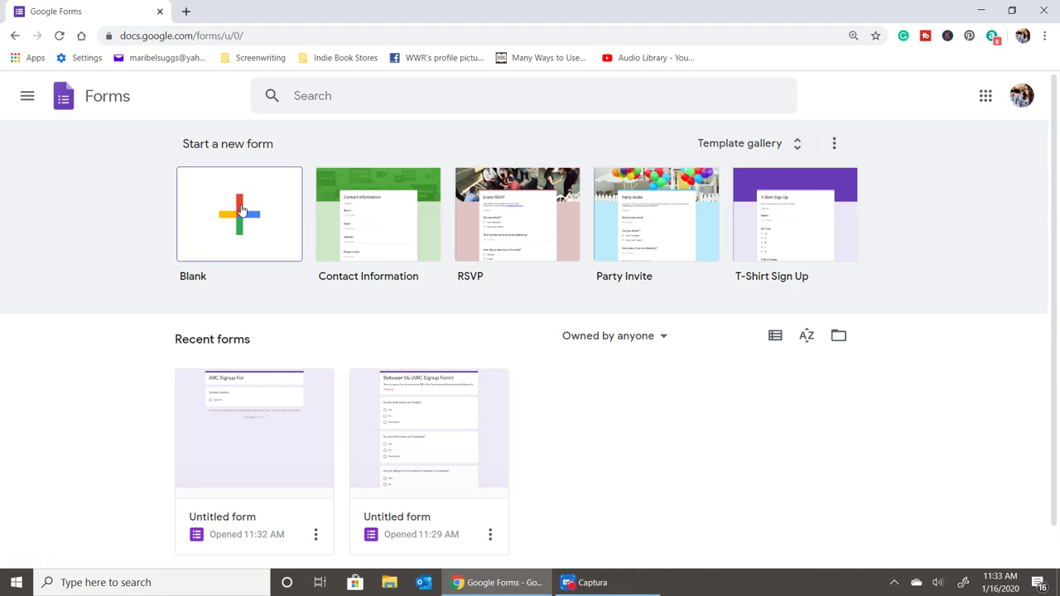
left_click(241, 210)
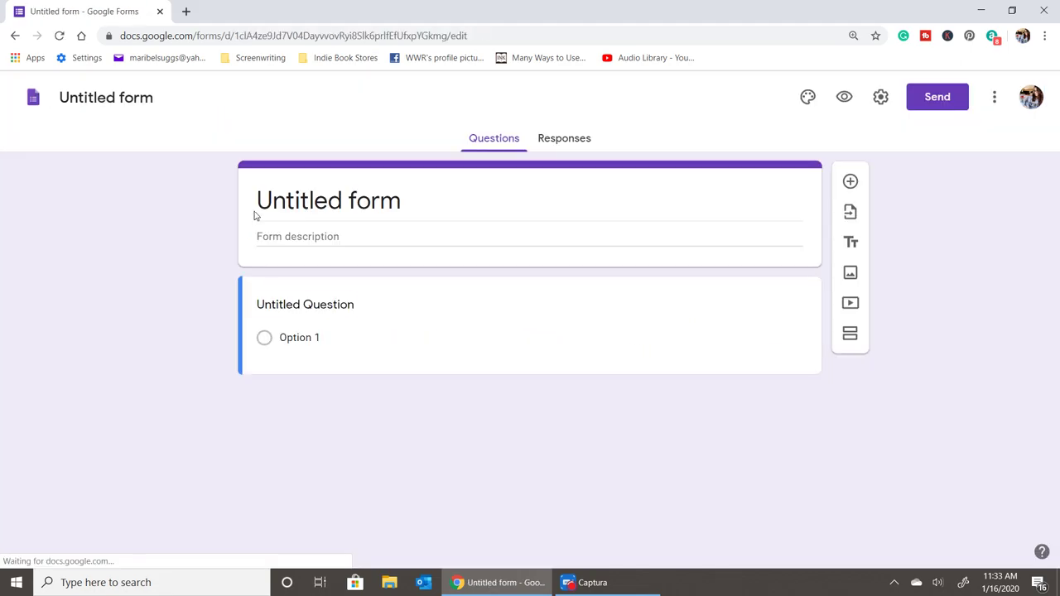
left_click(385, 198)
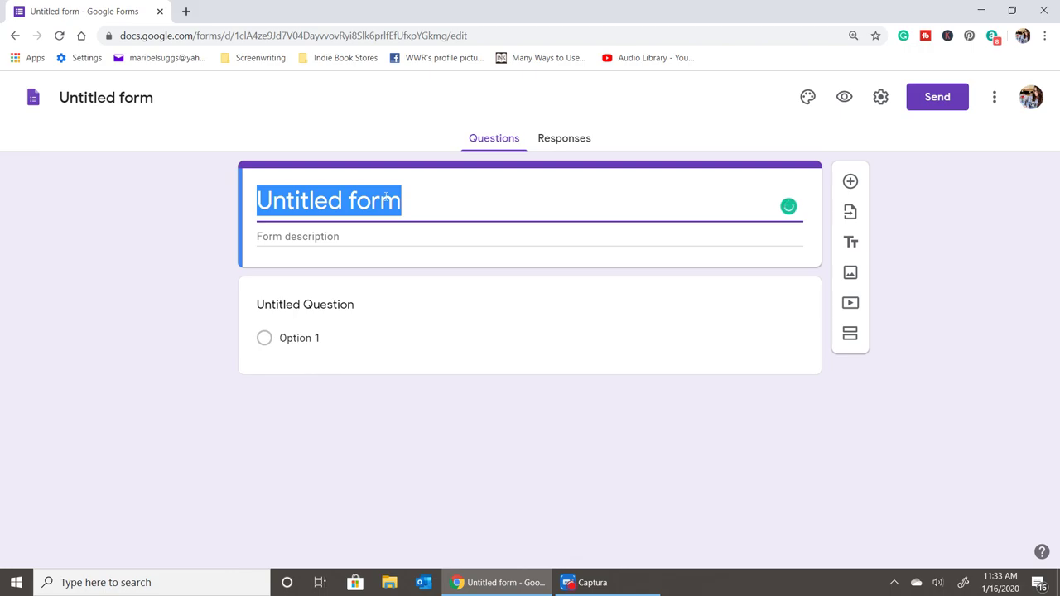
Replace 'Untitled form' with the title 'ARC Signup Form Between Us', fixing a typo
type("ARC")
key("BackSpace")
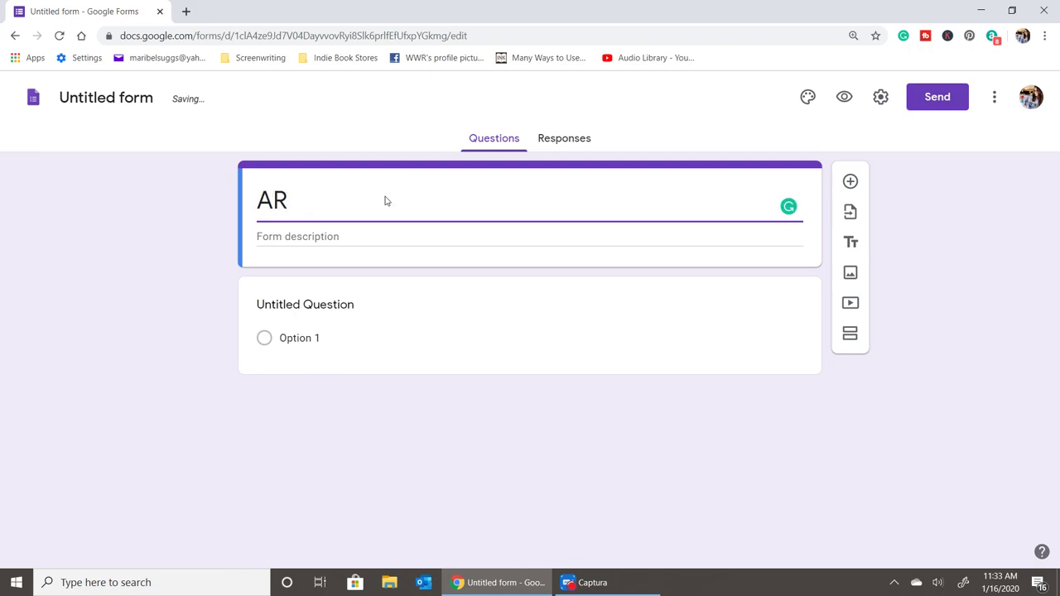
key("BackSpace")
key("BackSpace")
type("ARC ")
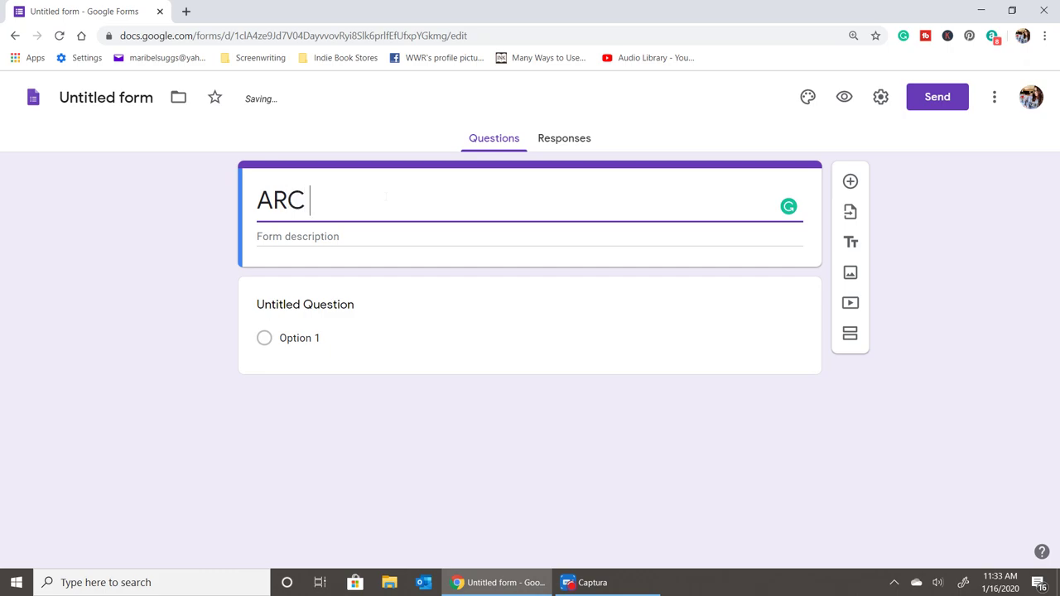
type("Signup F")
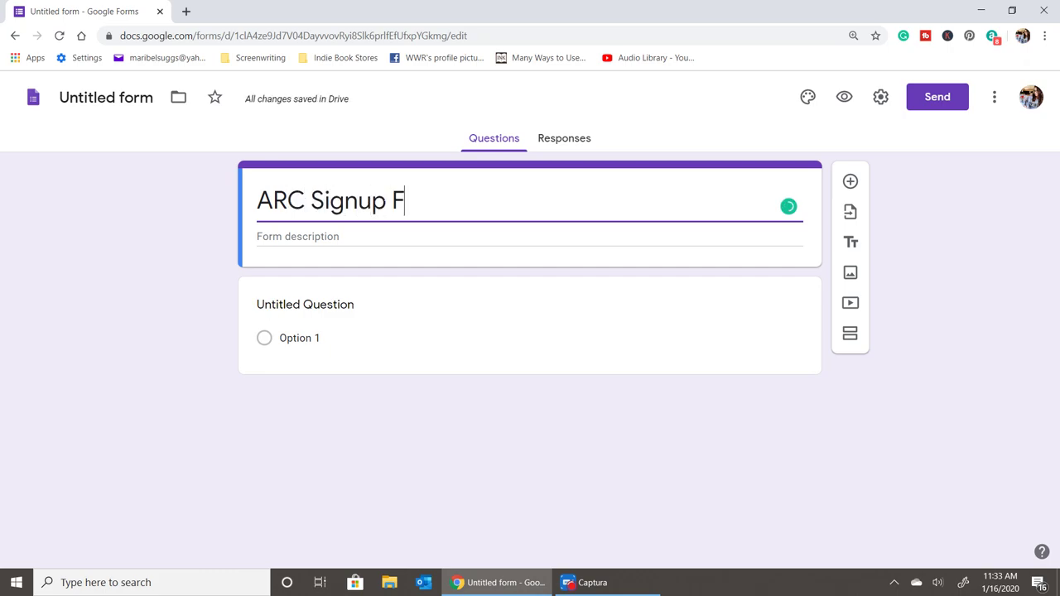
type("orm B")
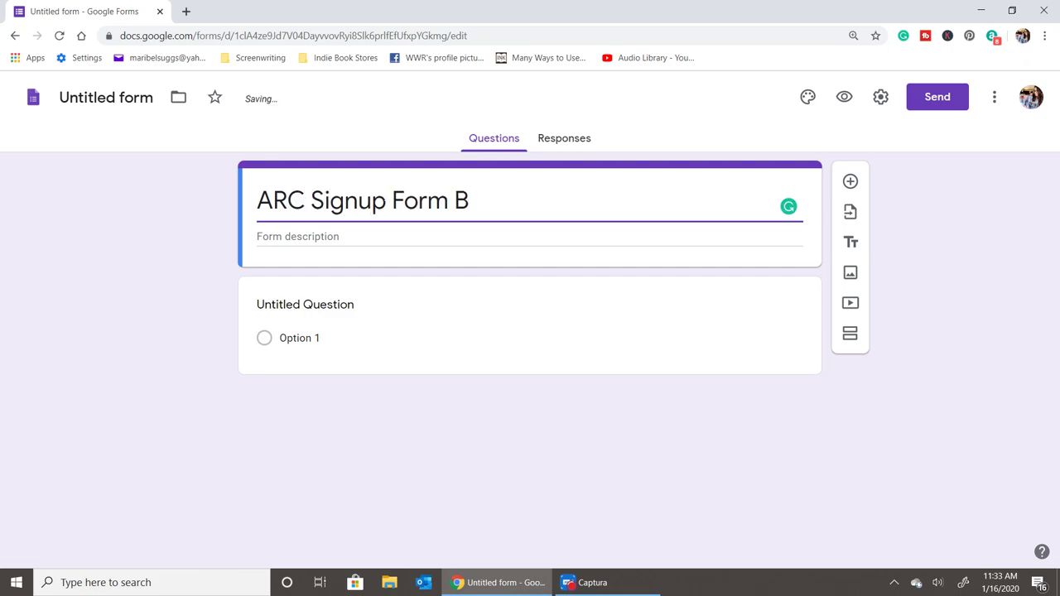
type("etween Us")
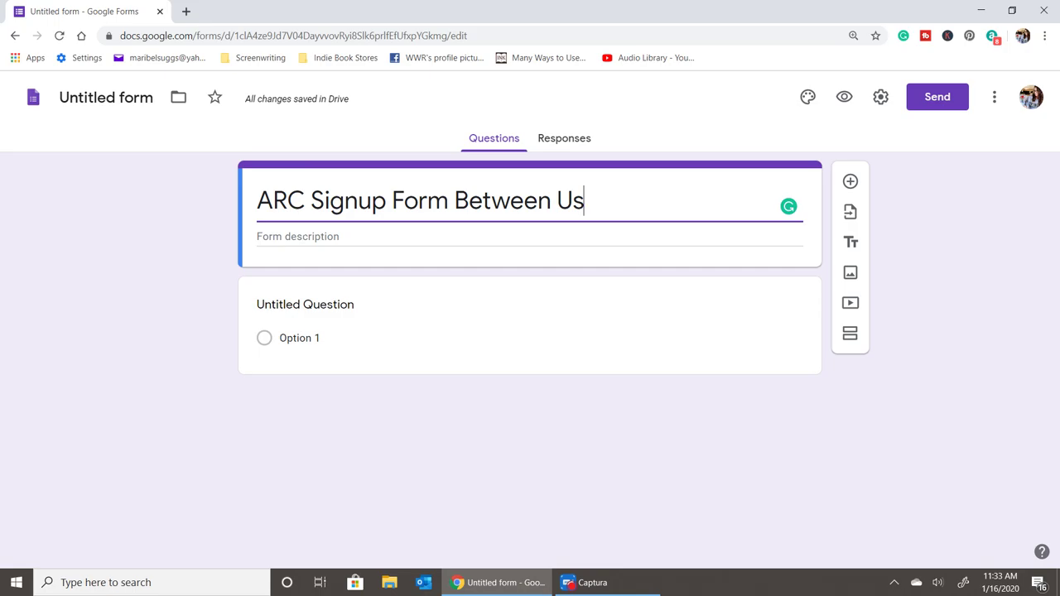
key("Tab")
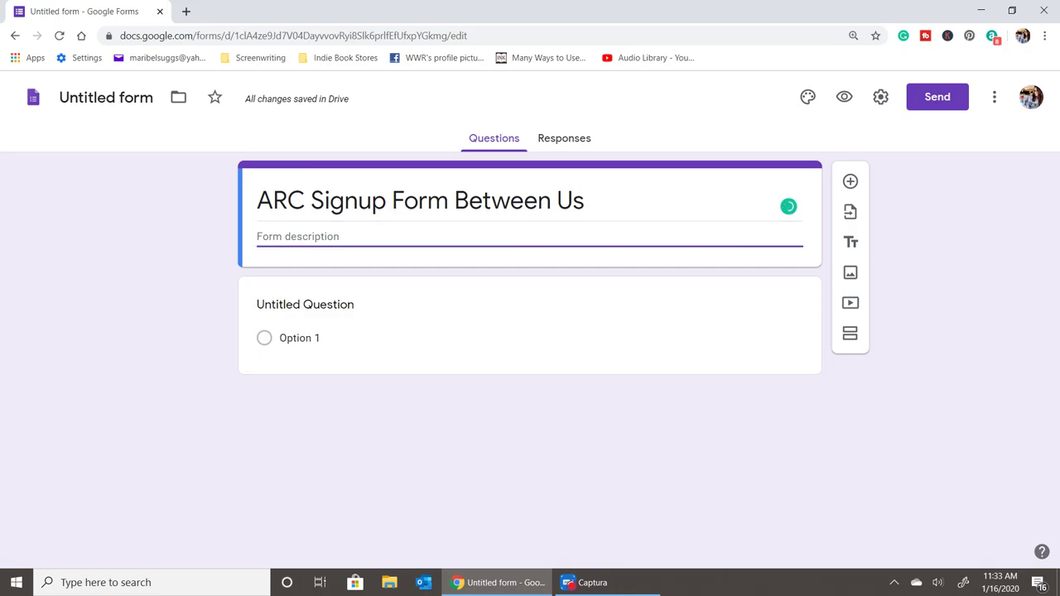
Word the first question 'How often do you read Contemporary Romance'
left_click(287, 305)
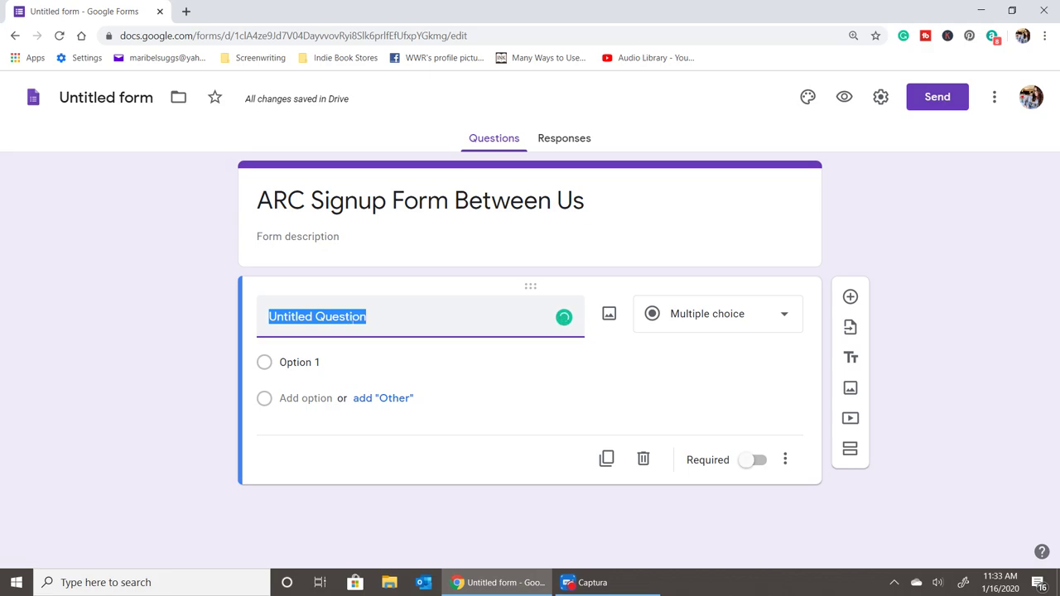
type("How ")
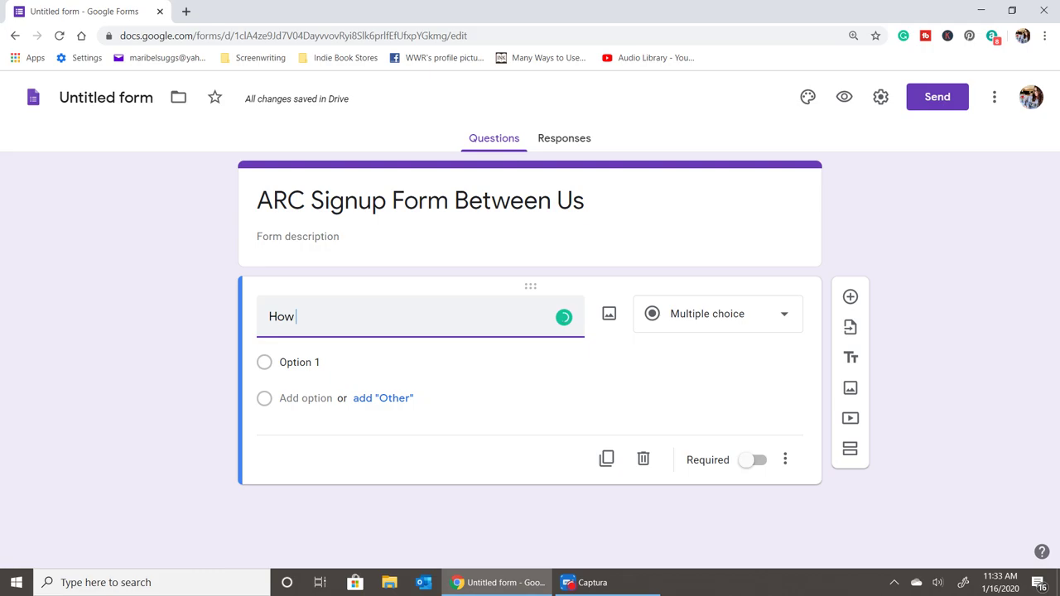
type("Of")
key("BackSpace")
key("BackSpace")
type("do you read")
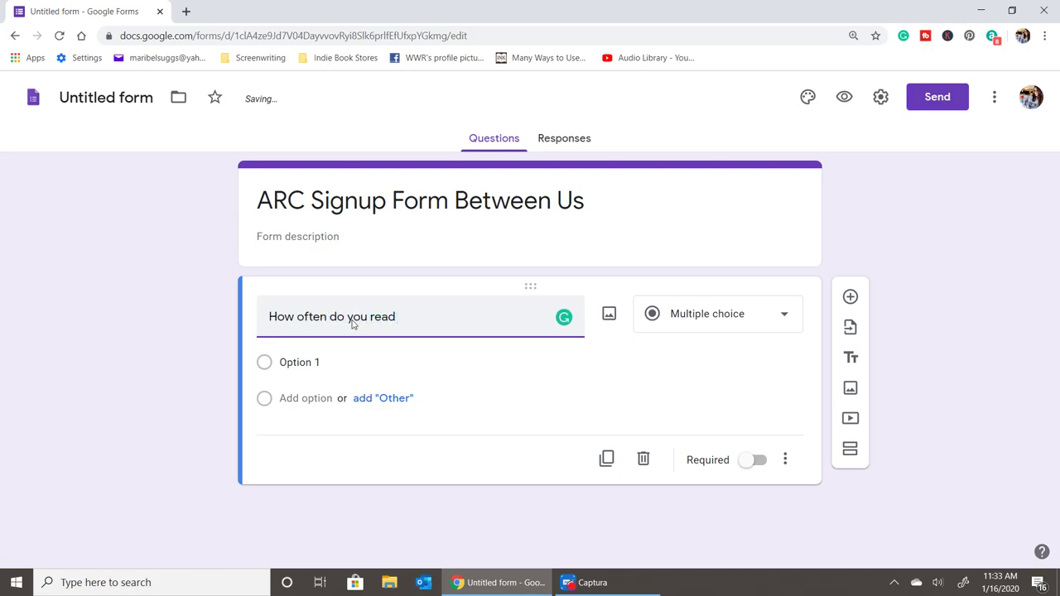
type(" Contem")
type("porary")
type(" Romance")
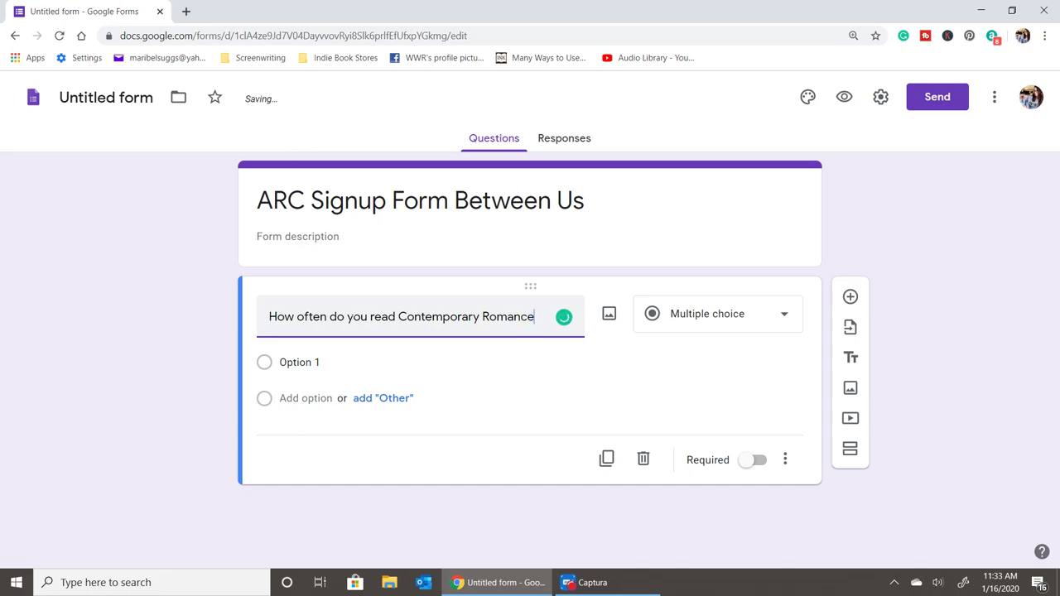
Give it answer choices All the time, Sometimes and Never, then duplicate the question
left_click(300, 367)
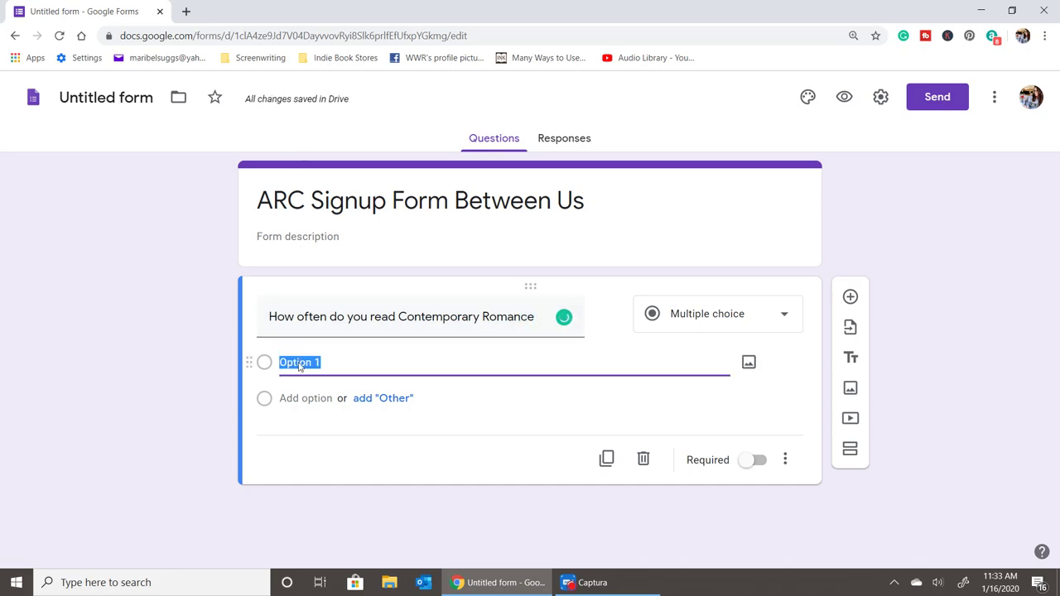
type("All")
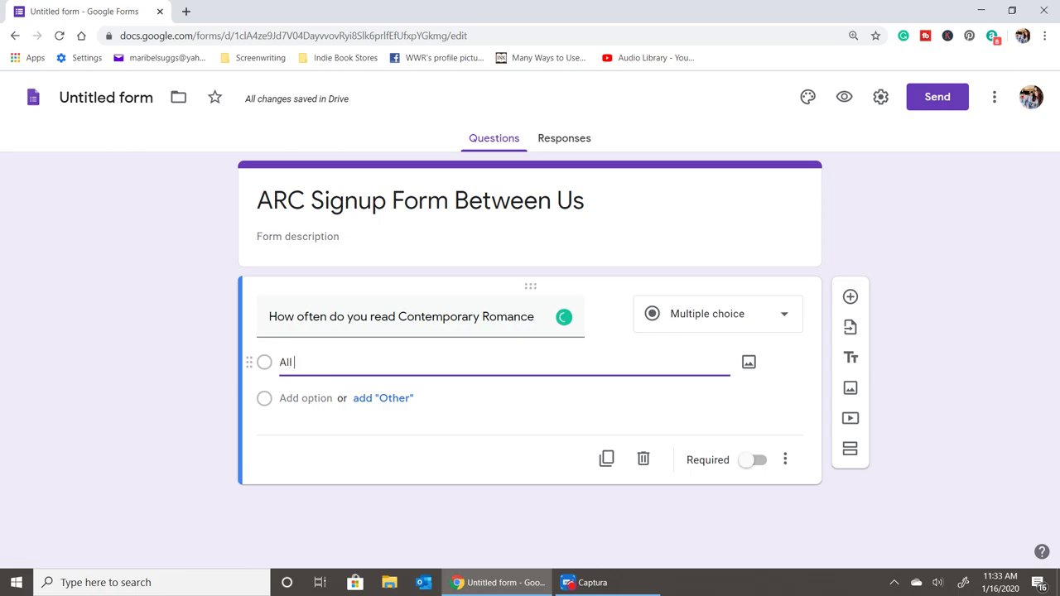
type(" the time")
key("Return")
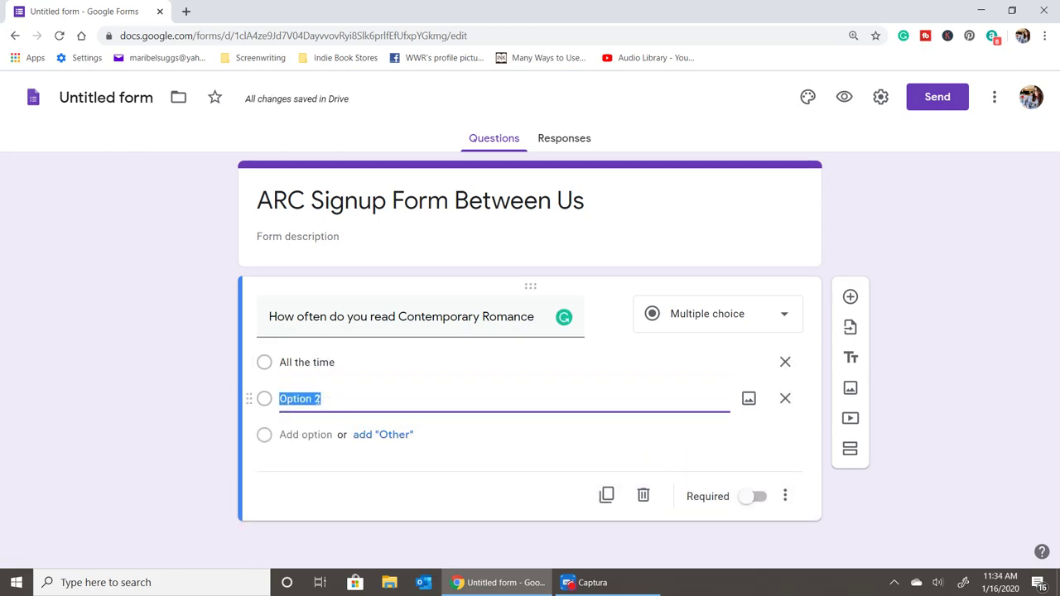
type("Sometimes")
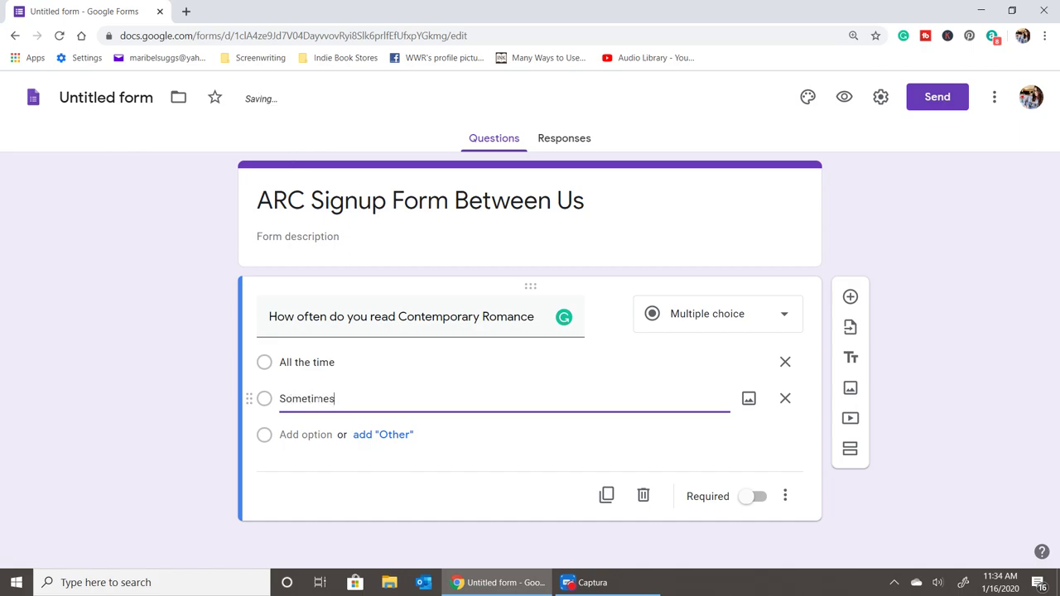
left_click(299, 435)
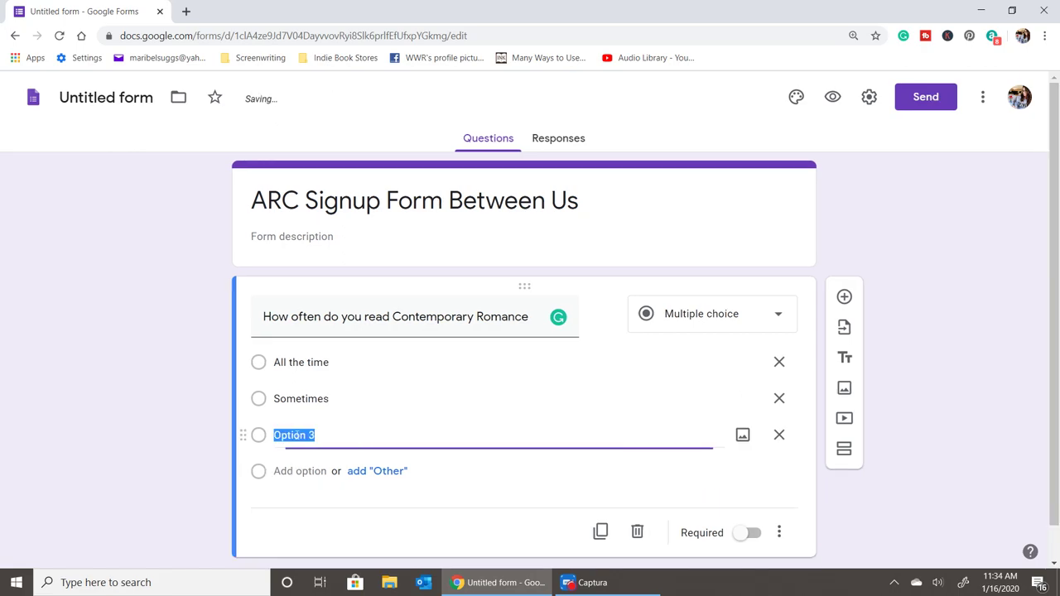
type("Never")
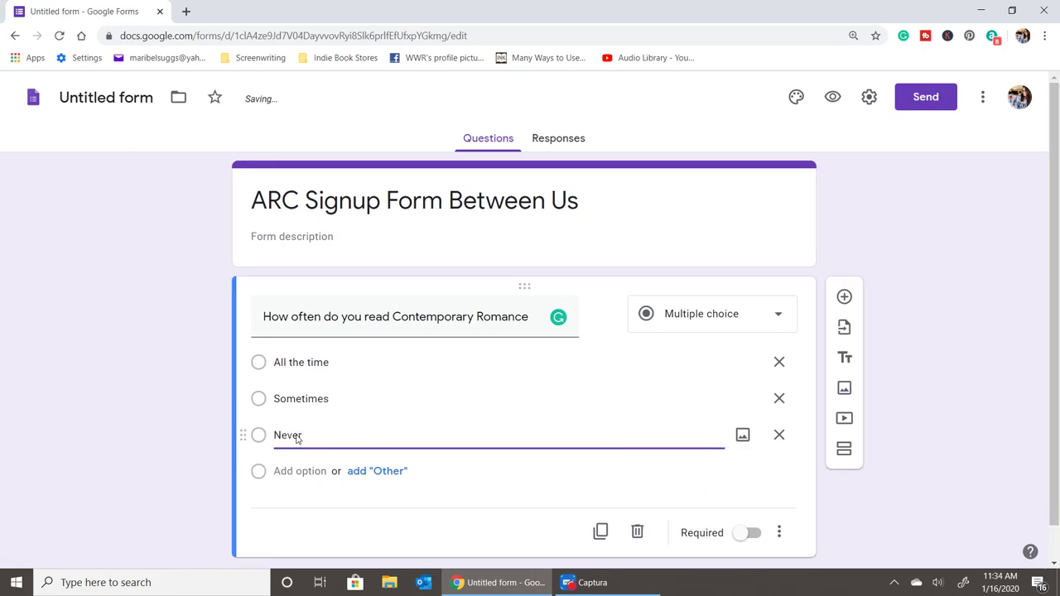
left_click(444, 472)
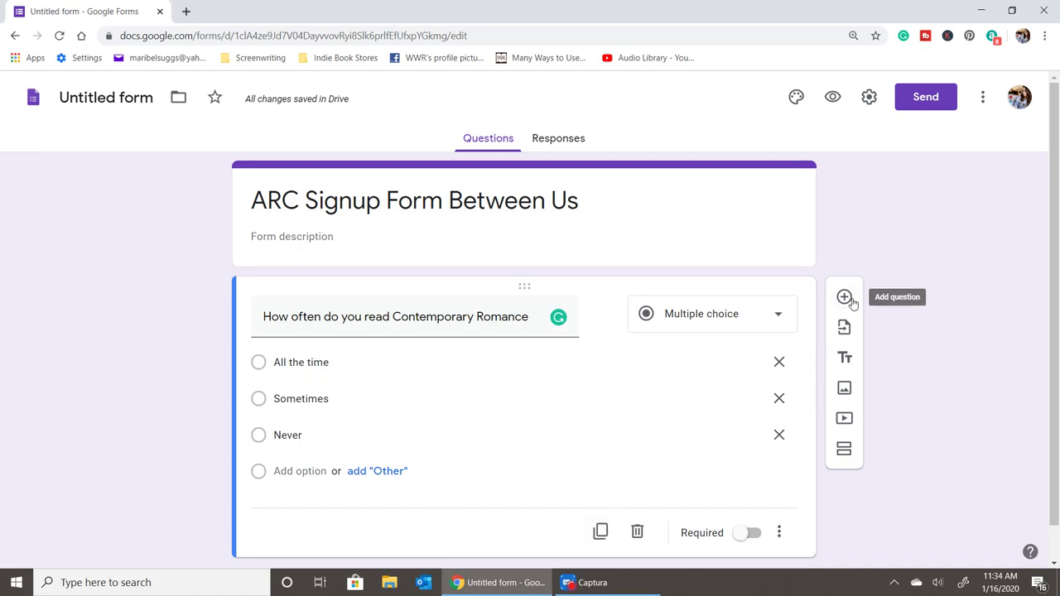
left_click(601, 531)
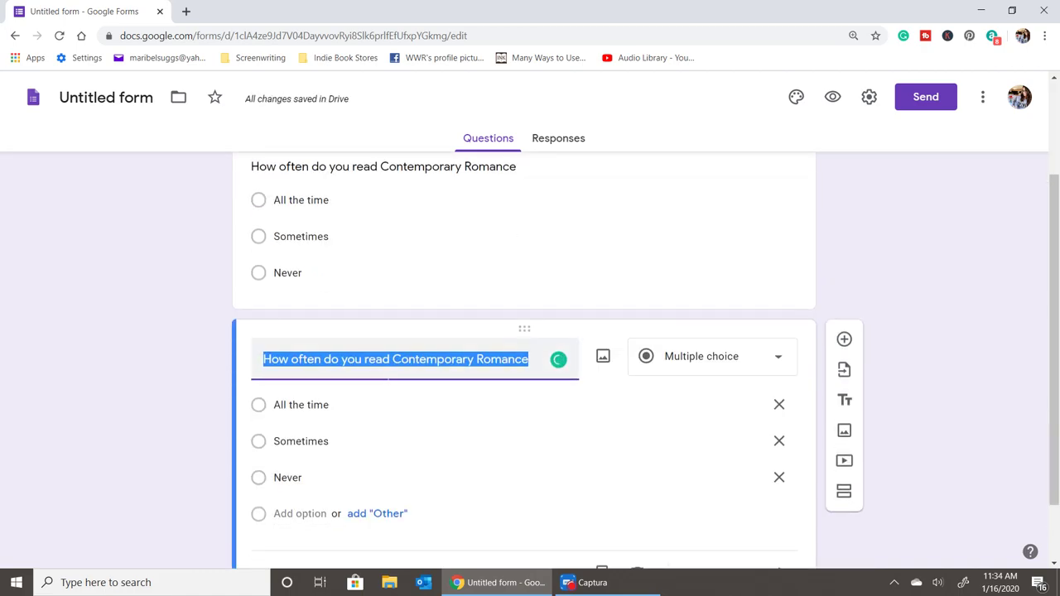
Reword the copy to 'What was the last Contemporary Romance book you read' as a Paragraph question
left_click(393, 359)
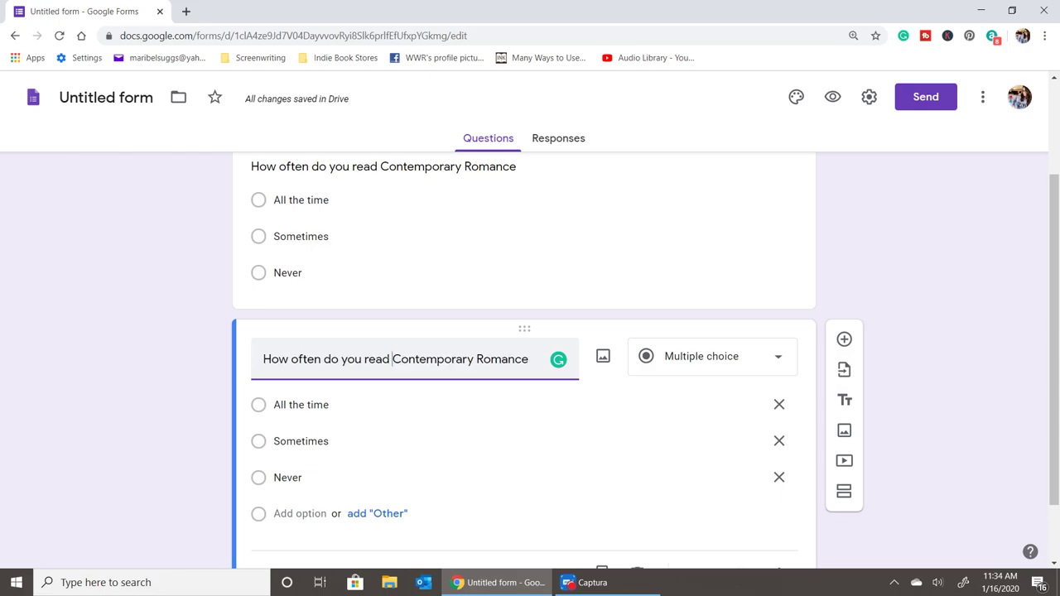
triple_click(502, 359)
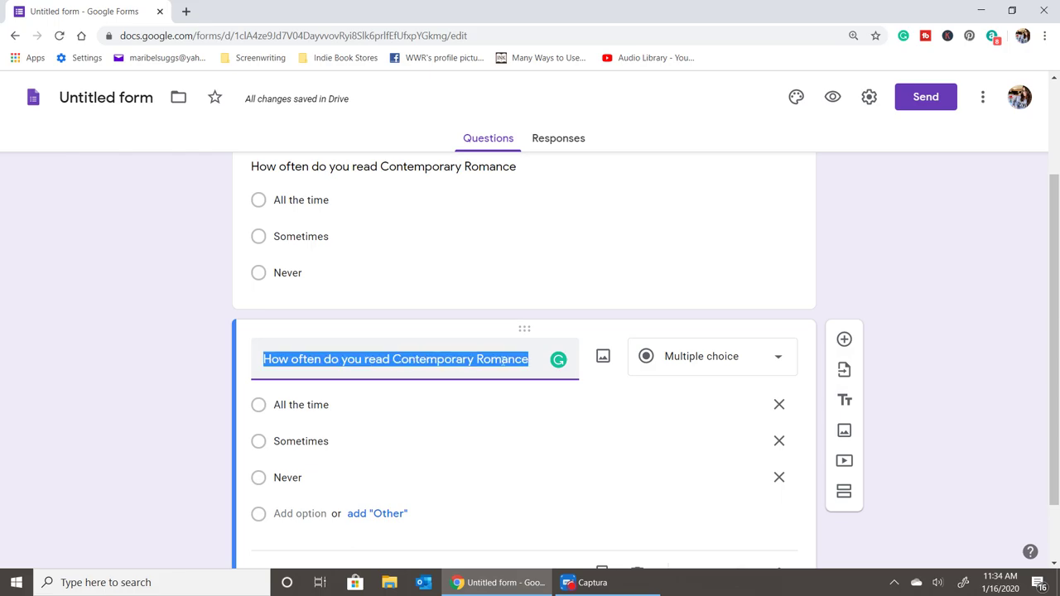
type("What was the ")
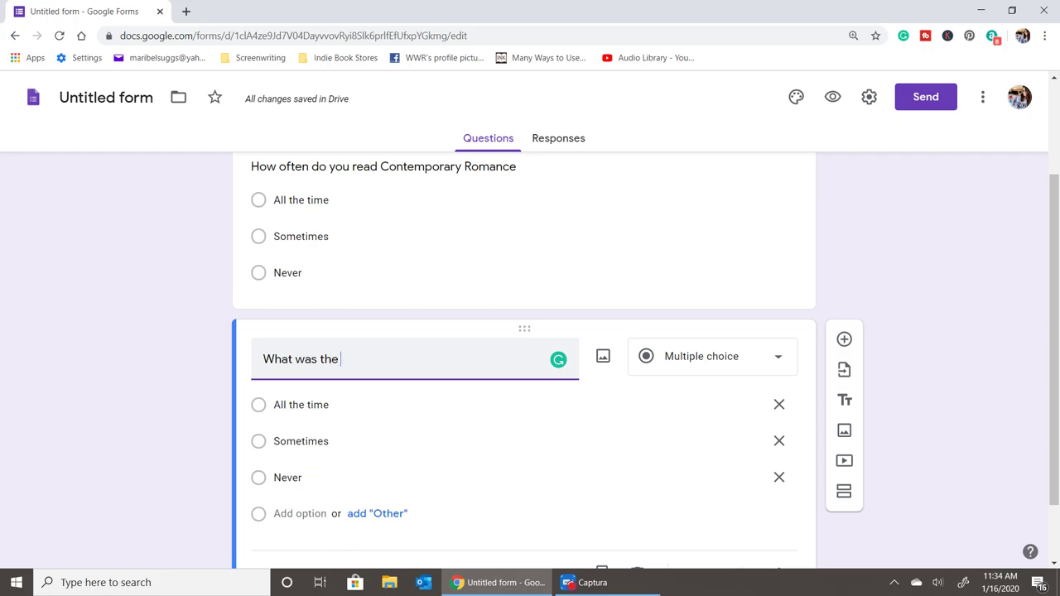
type("last Co")
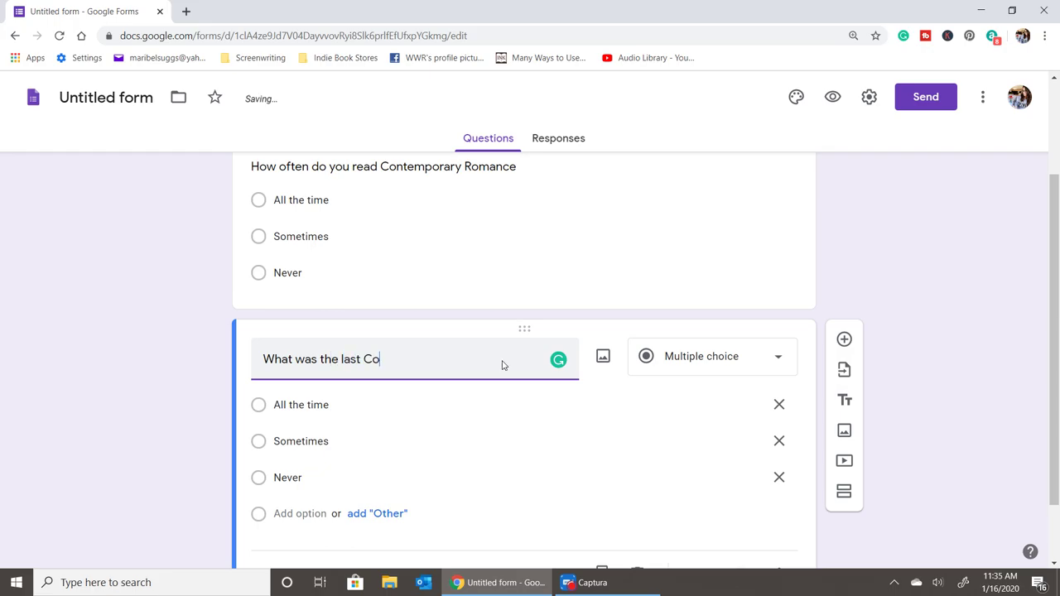
type("ntemporary")
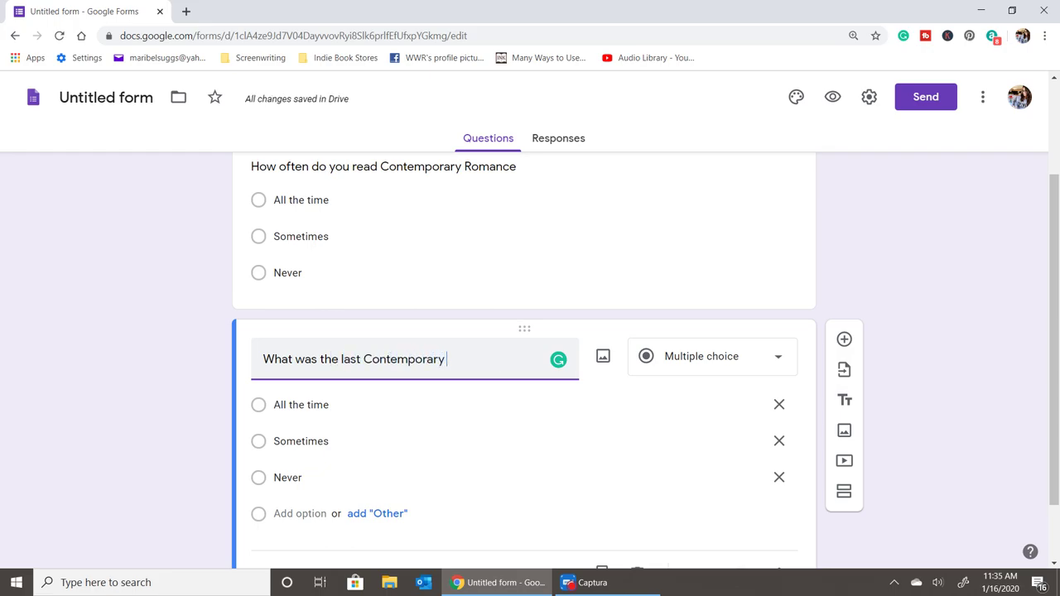
type(" Romance Book")
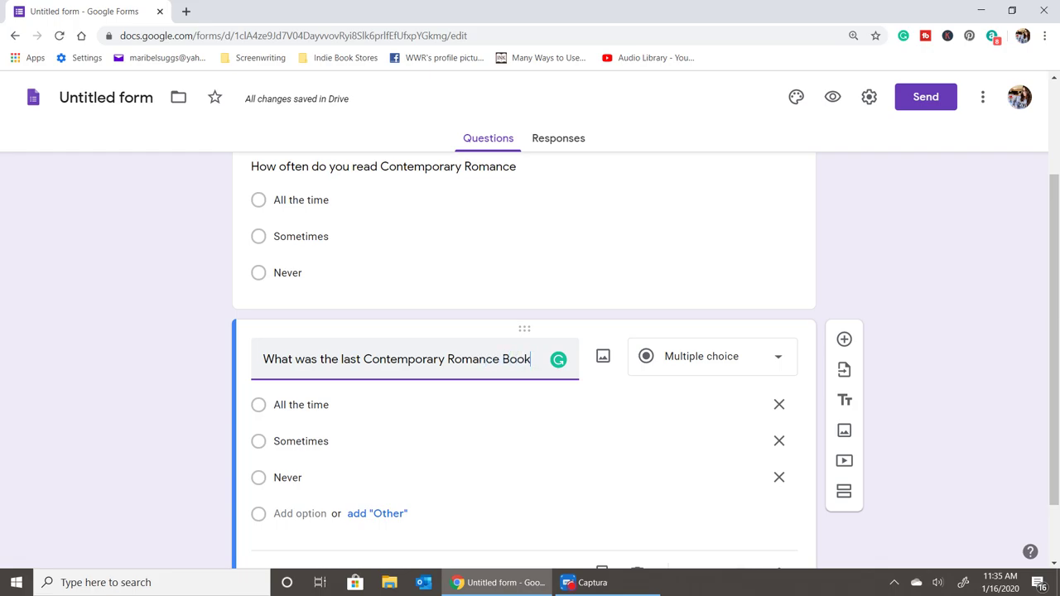
key("BackSpace")
key("BackSpace")
key("BackSpace")
key("BackSpace")
type("book")
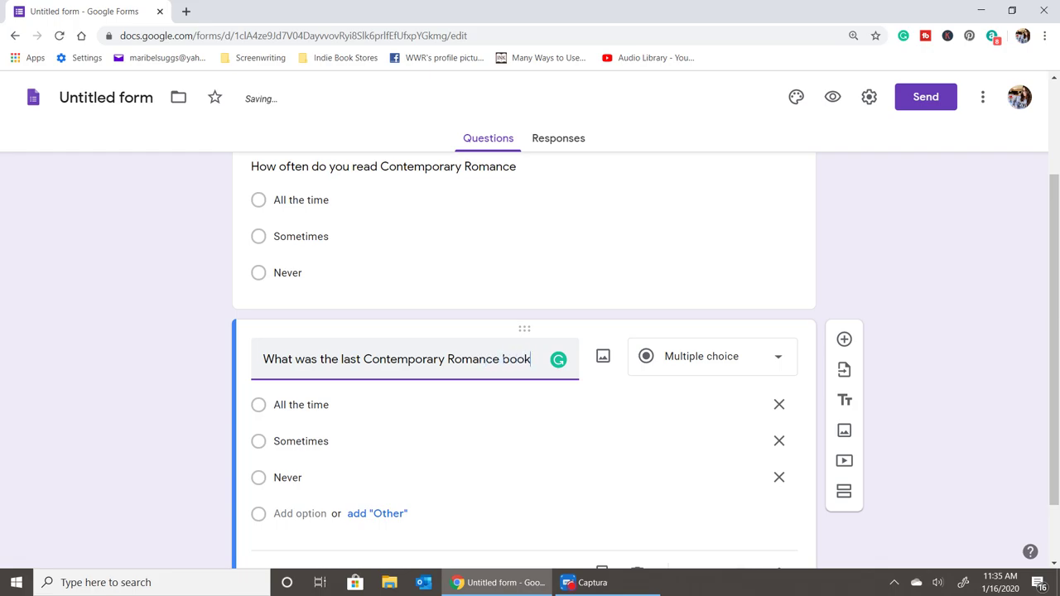
type(" you read?")
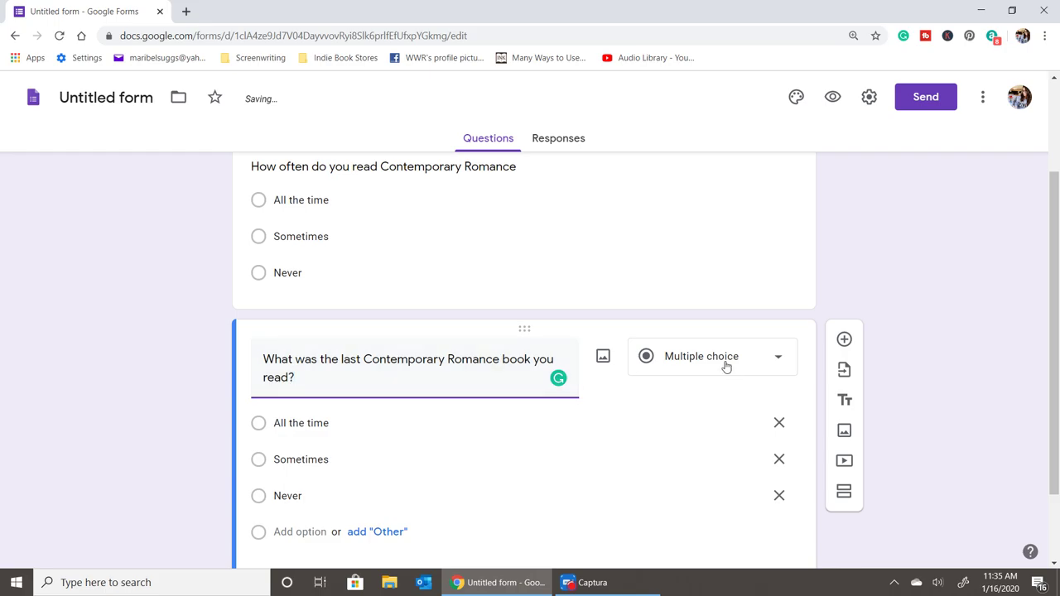
left_click(726, 364)
left_click(701, 154)
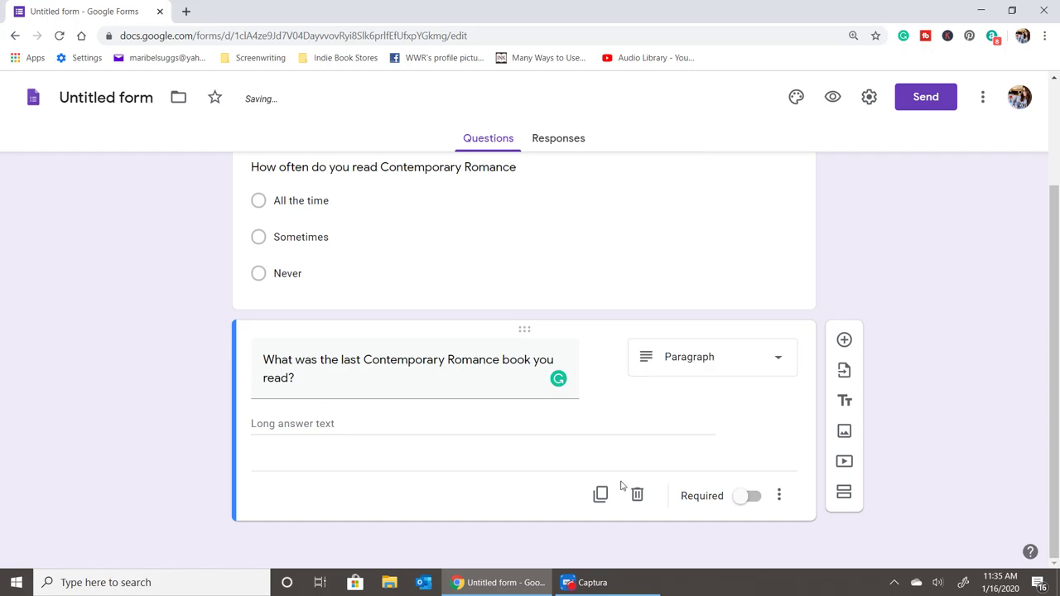
left_click(844, 339)
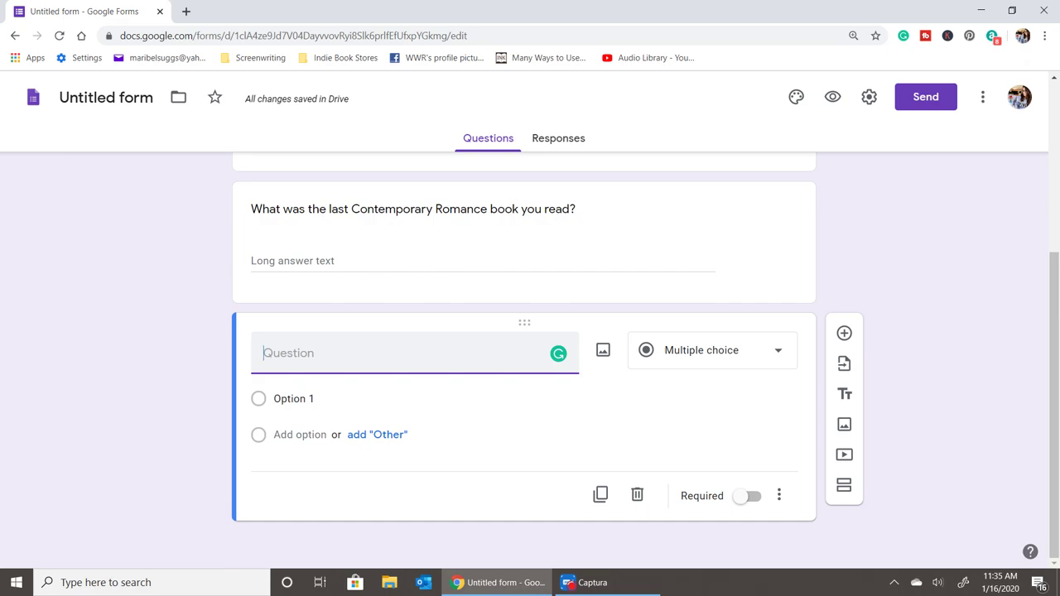
Type 'What is your favorite RomCom movie', correcting the spelling of 'movie'
type("What")
type(" is your favo")
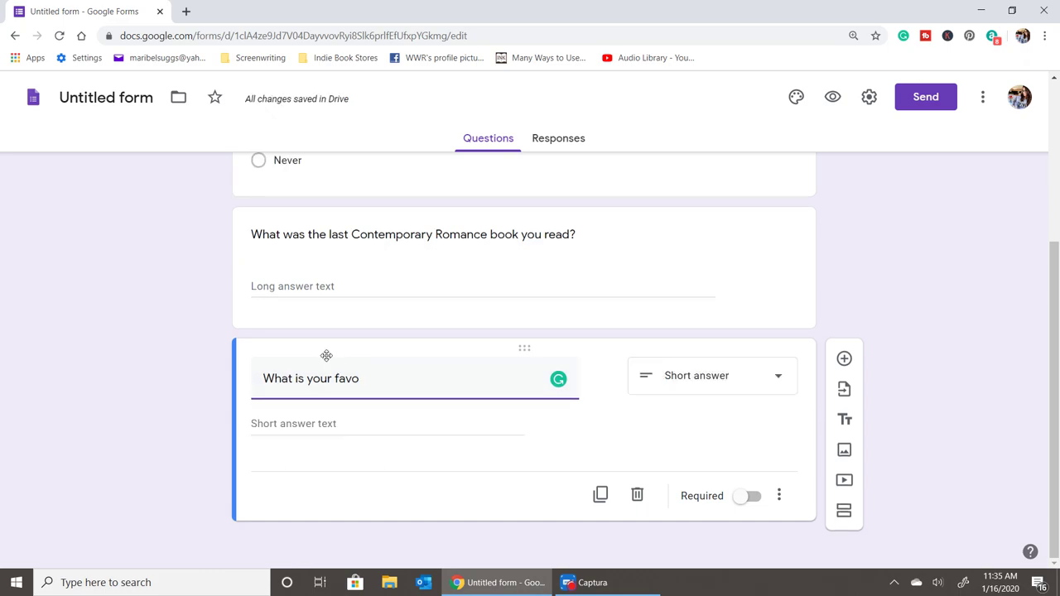
type("rite Rom")
type("Com movie")
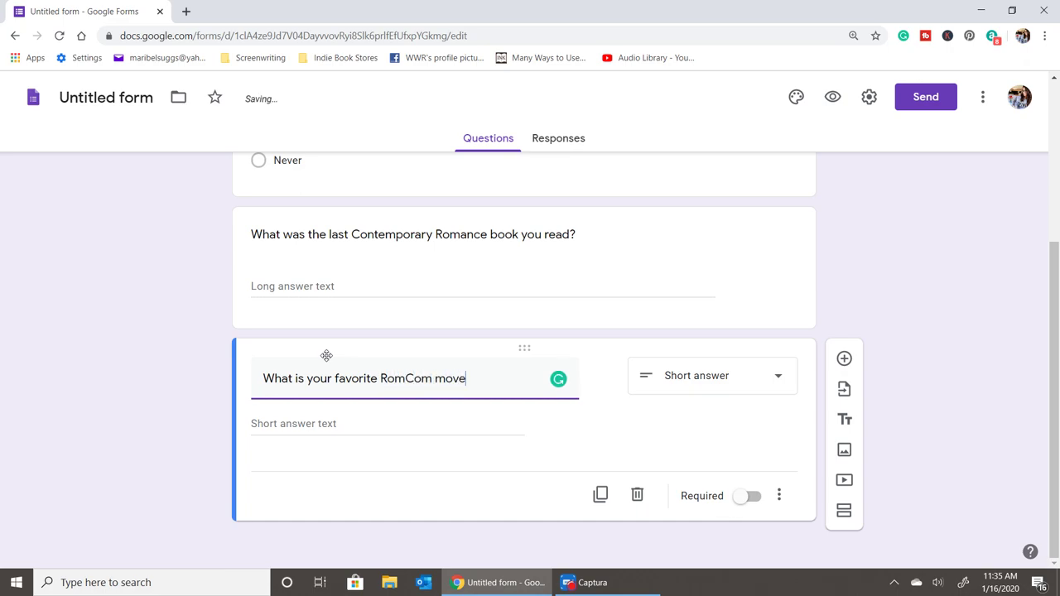
key("BackSpace")
type("ie")
Add the question 'Do you write reviews on Amazon?' with only Yes and No answers
left_click(844, 354)
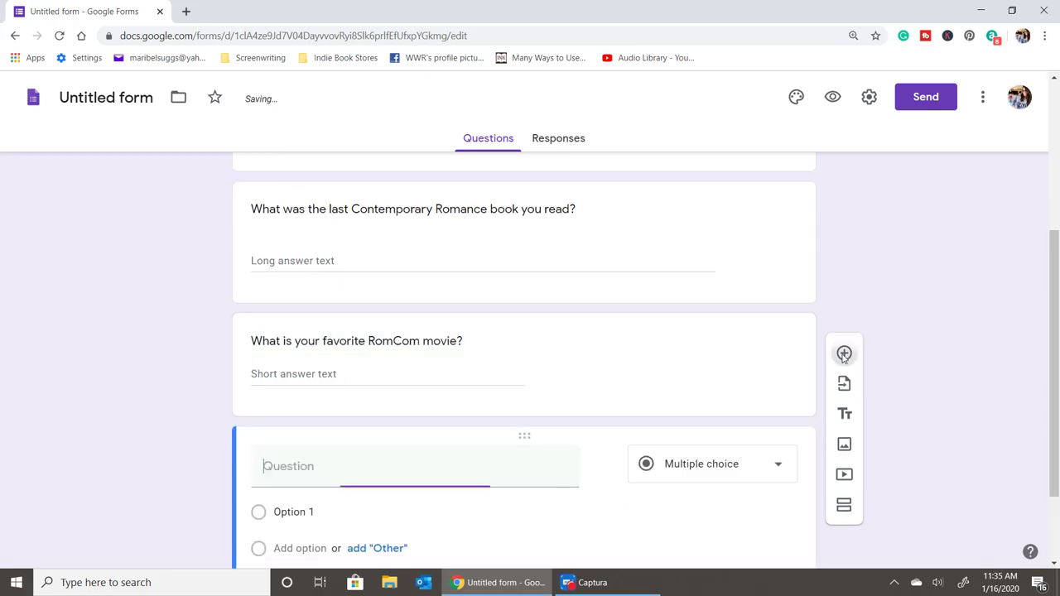
type("D")
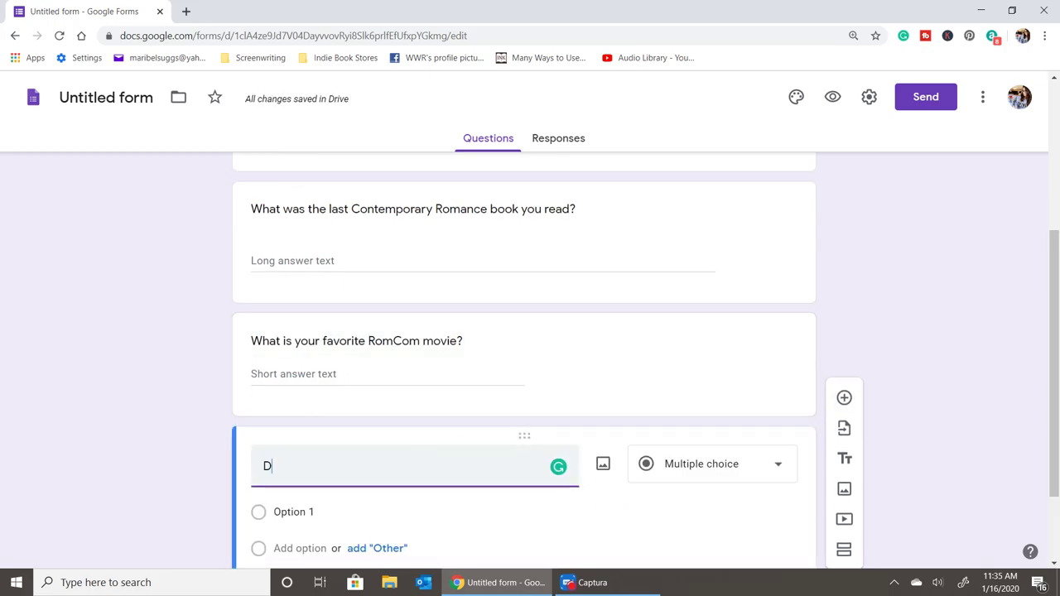
type("o you write re")
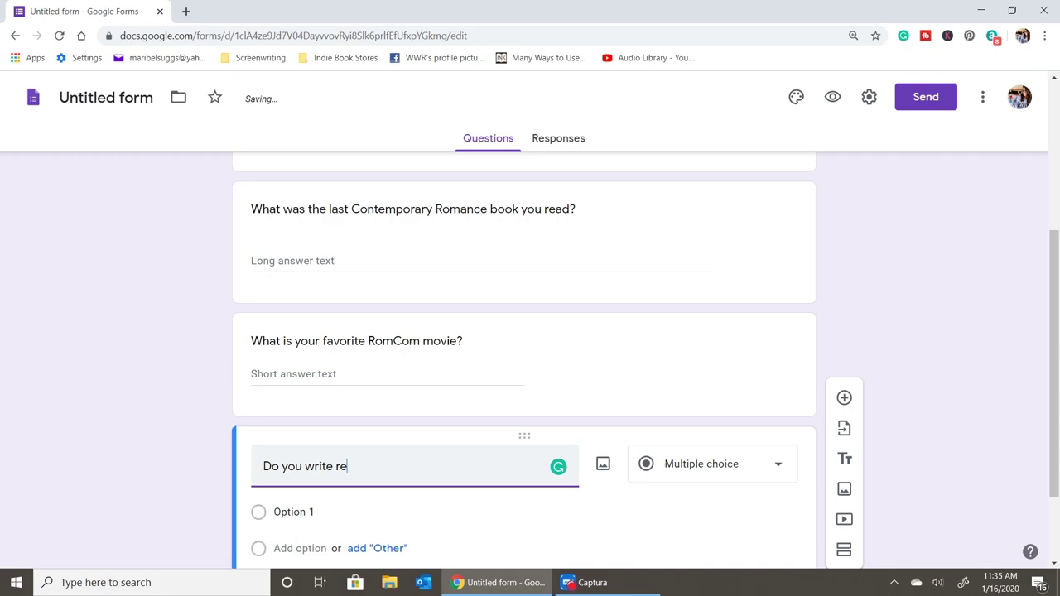
type("views on Amazon?")
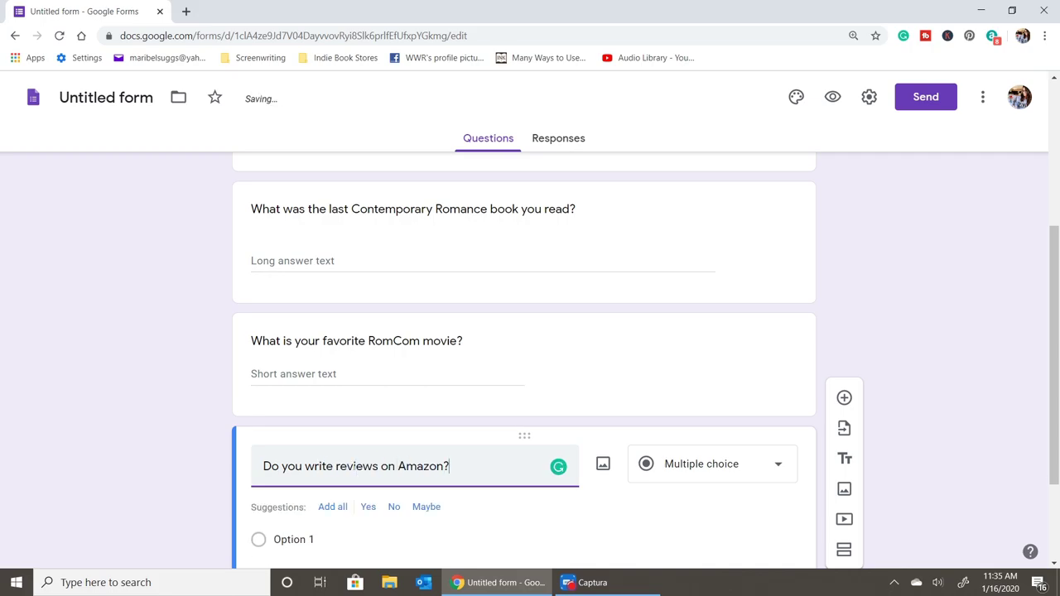
scroll(354, 472, "down", 2)
left_click(334, 370)
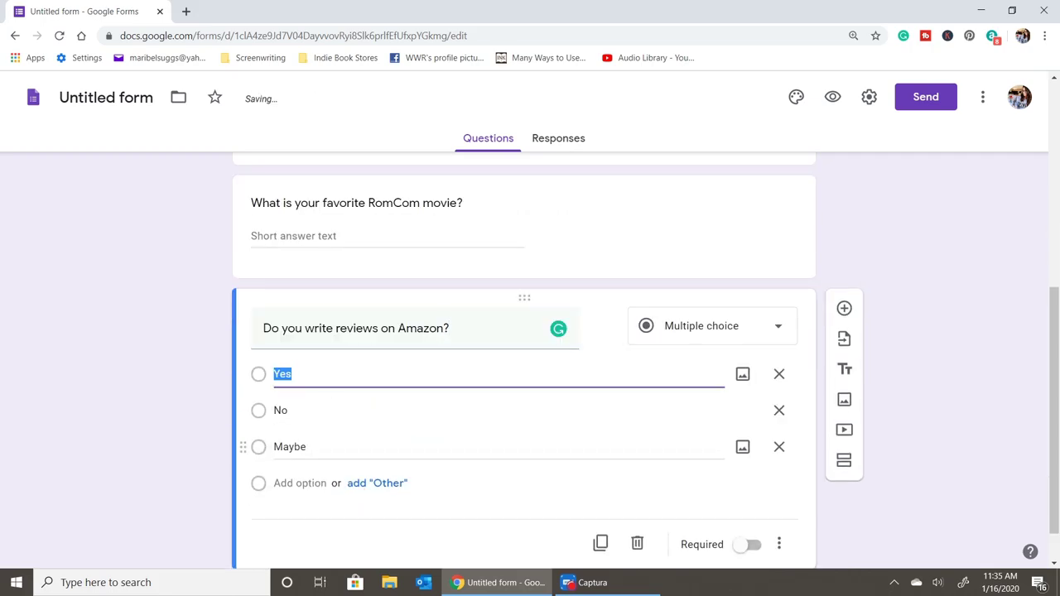
left_click(300, 483)
type("Never")
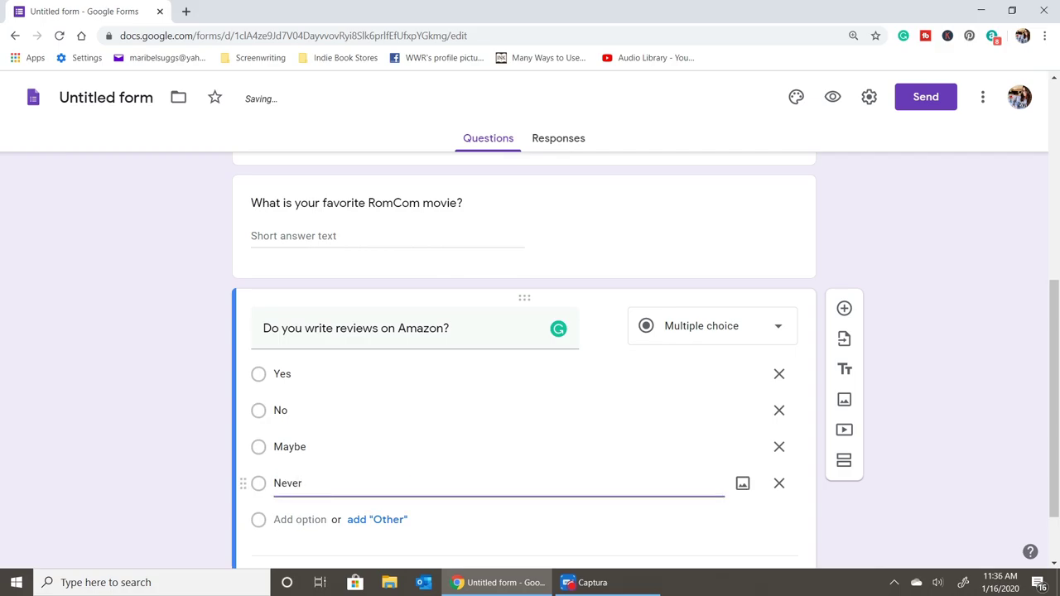
left_click(779, 447)
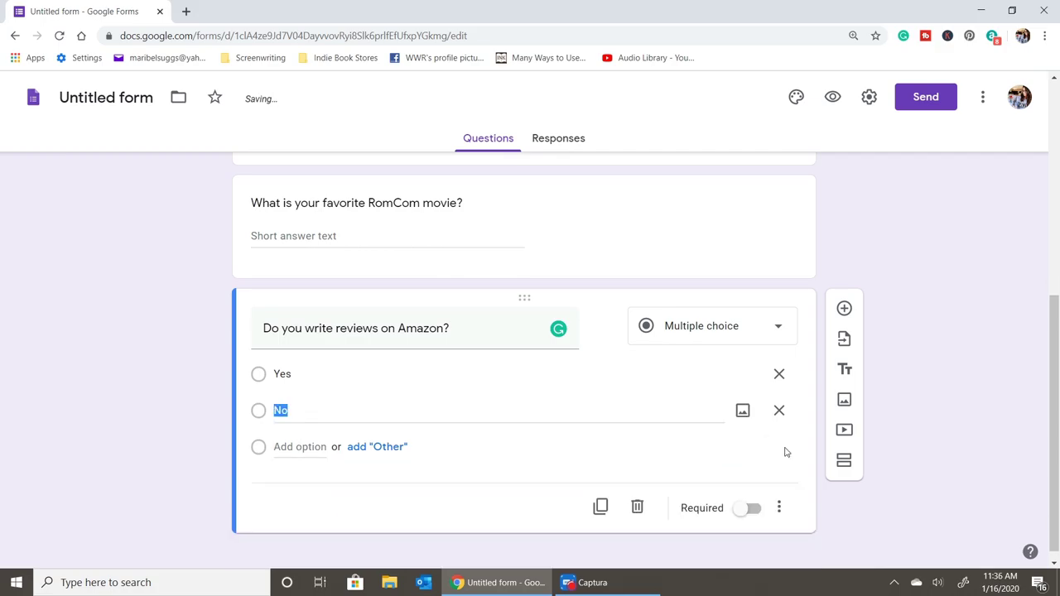
Add 'Do you write reviews on Goodreads' with Yes and No answers, then start another question
left_click(844, 308)
type("Do you write reviews on Goodreads?")
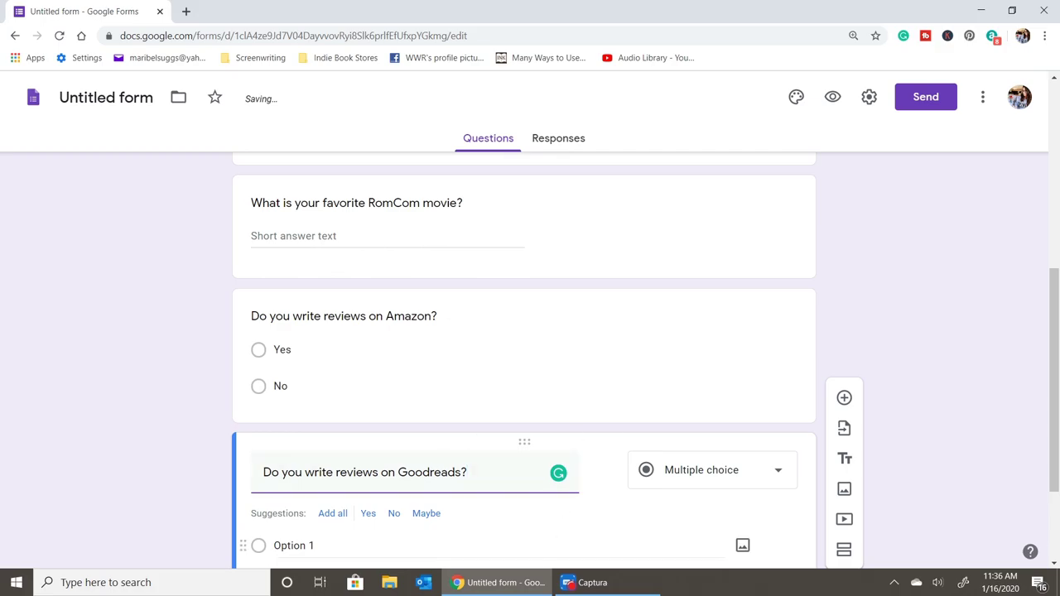
scroll(398, 431, "down", 2)
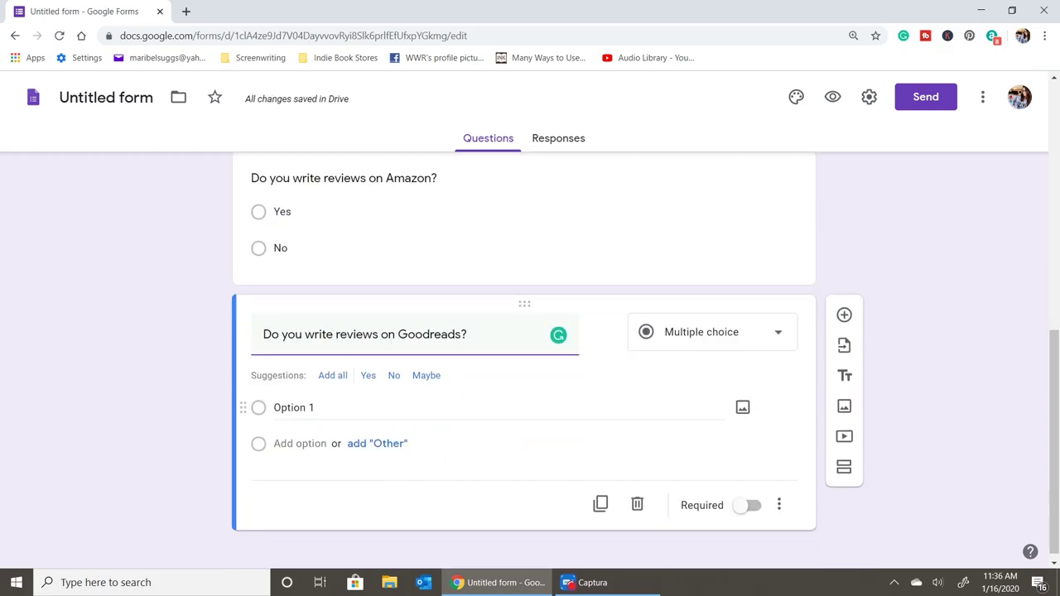
left_click(331, 373)
left_click(780, 453)
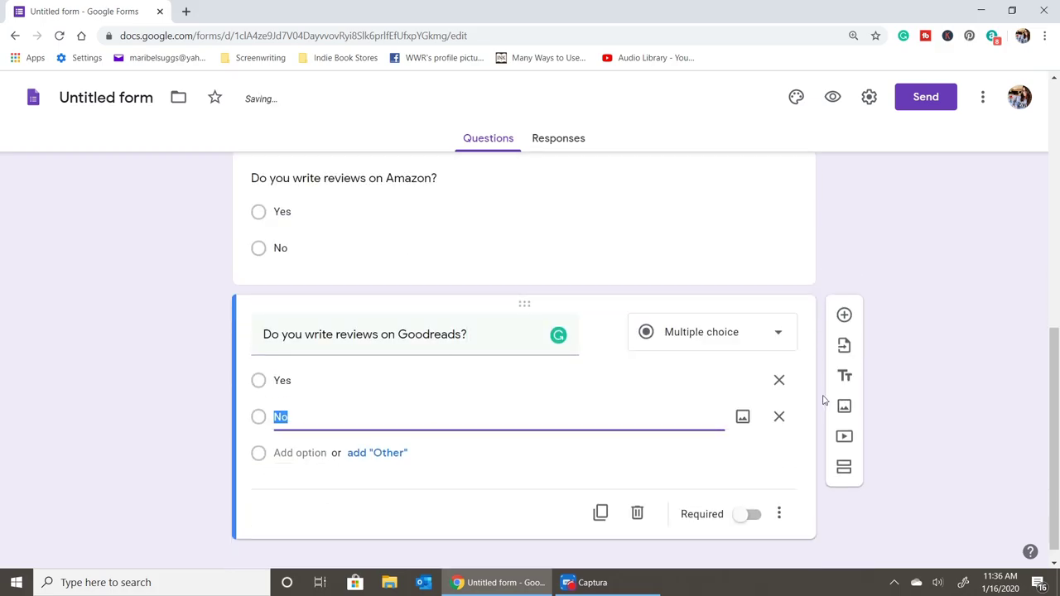
left_click(844, 315)
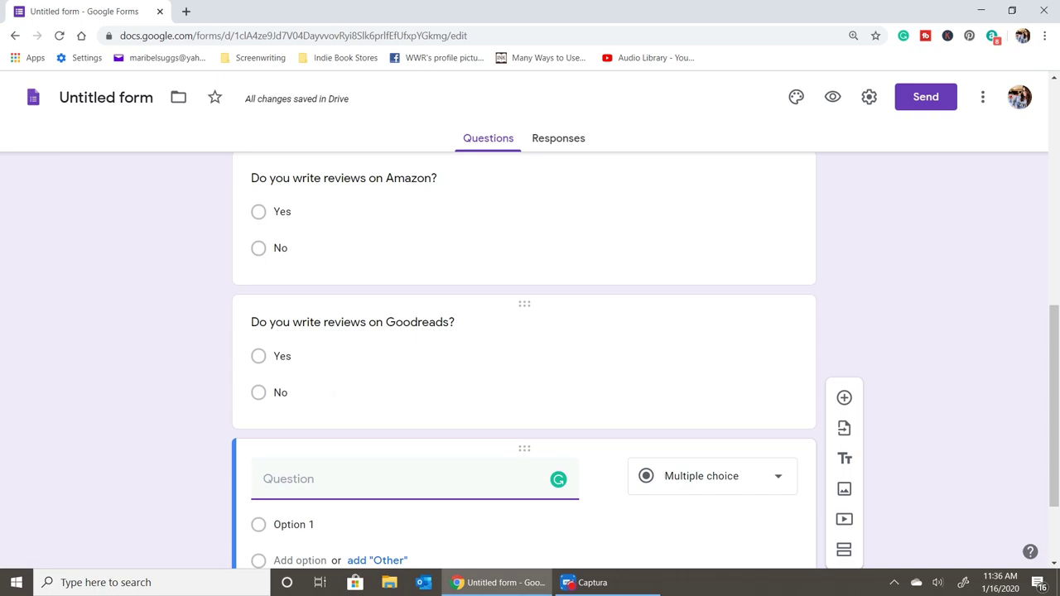
scroll(608, 338, "down", 2)
Add the question asking whether ARC recipients will review on Amazon and Goodreads, with Yes/No answers
type("If you get c")
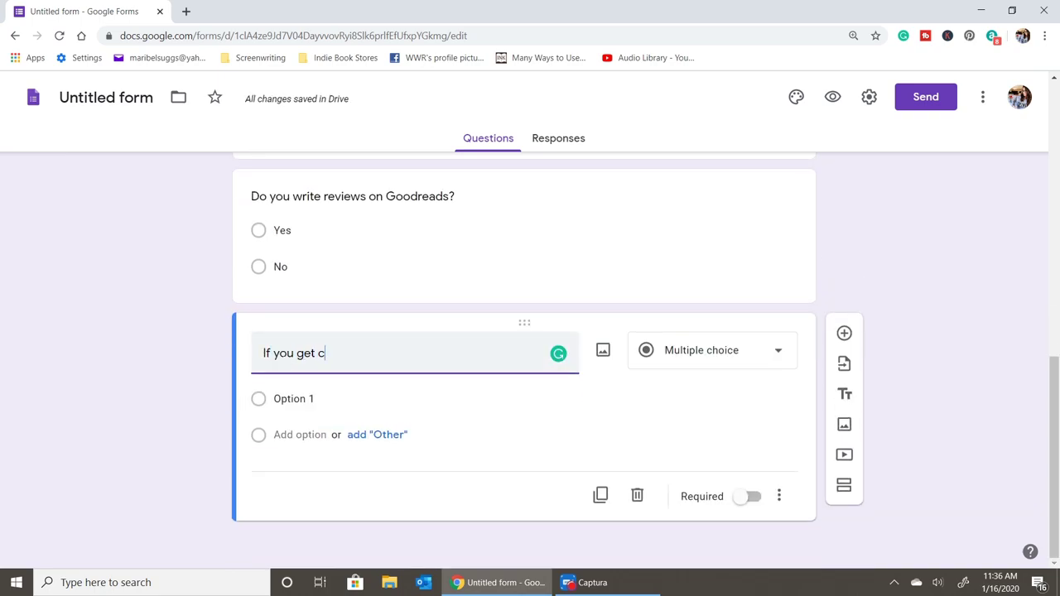
type("hosen to receive an ARC")
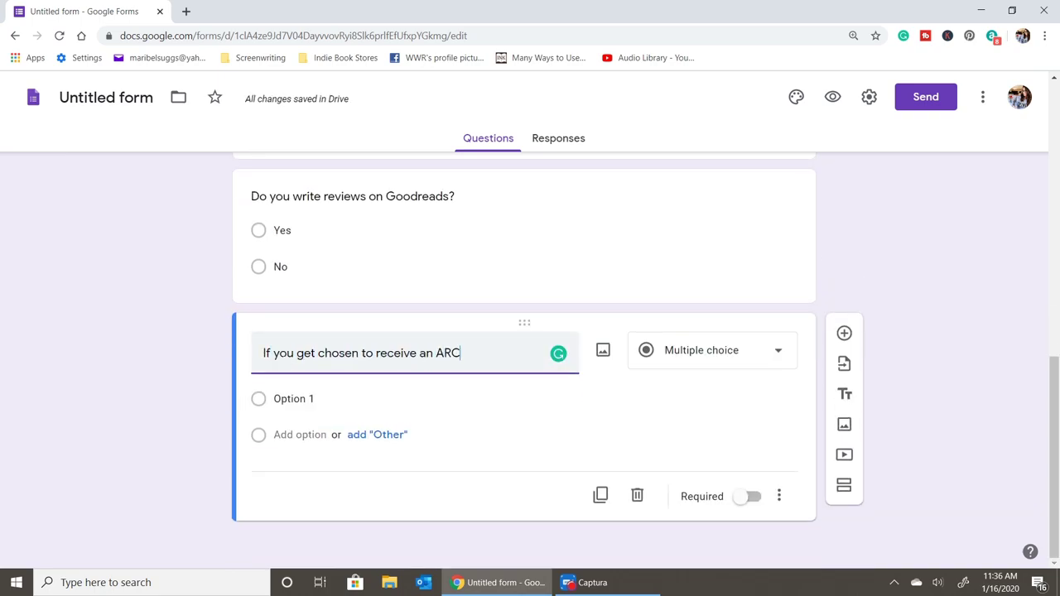
type(", are you willing")
type(" to write a review on Amazon and Goodreads?")
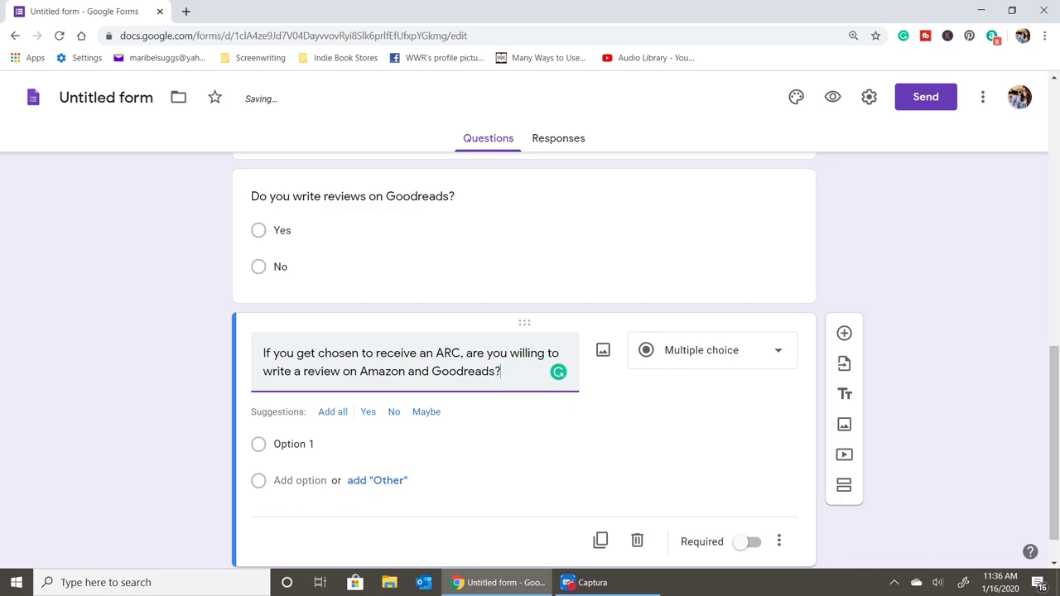
left_click(332, 411)
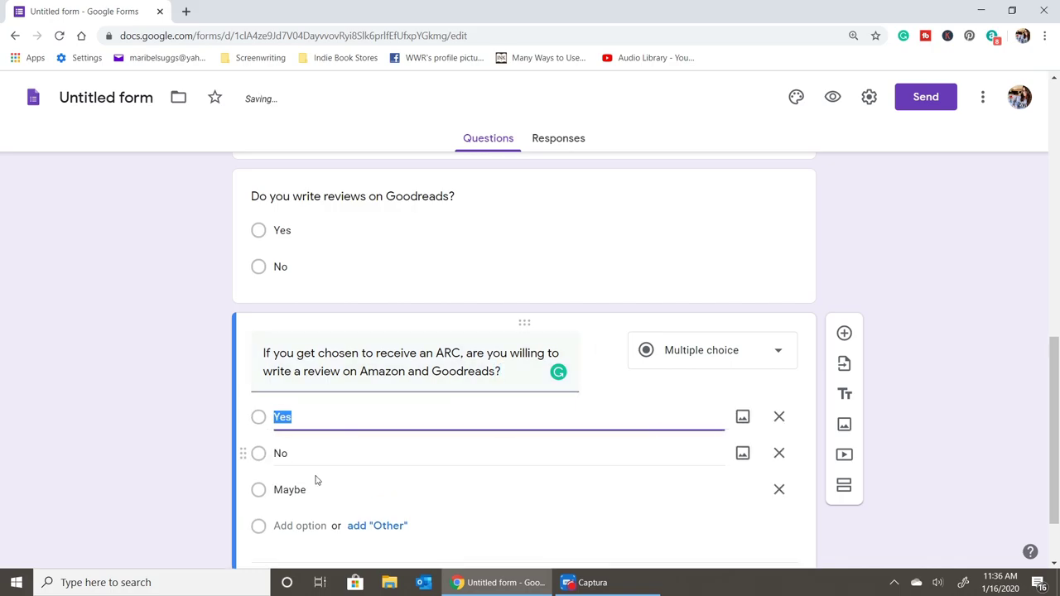
left_click(779, 490)
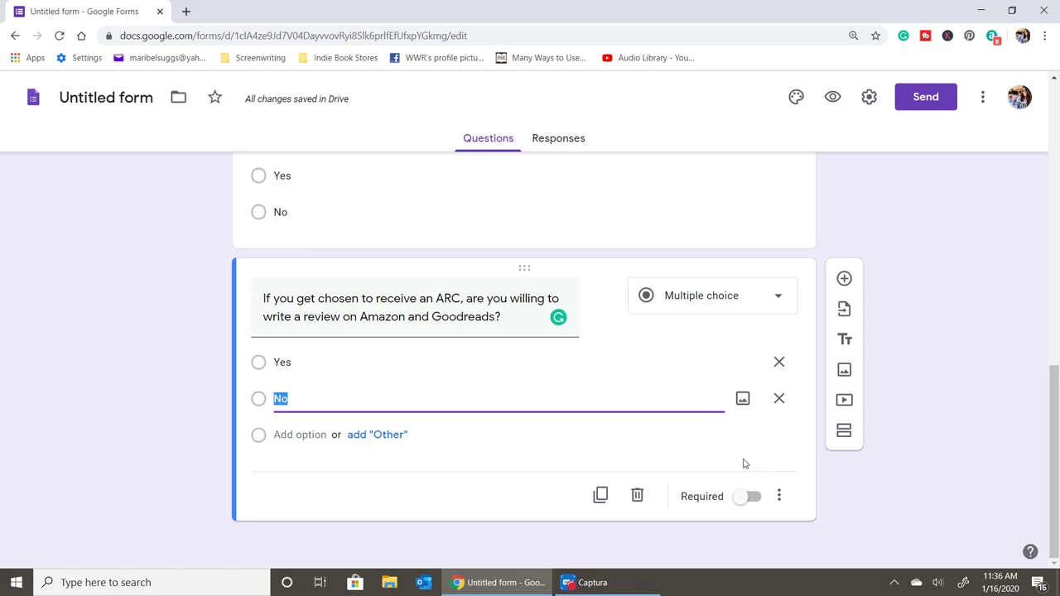
Append 'on release date 3/24/20' to the ARC question, accepting the spelling fixes
left_click(497, 316)
type("by")
key("BackSpace")
key("BackSpace")
key("BackSpace")
type("on rele")
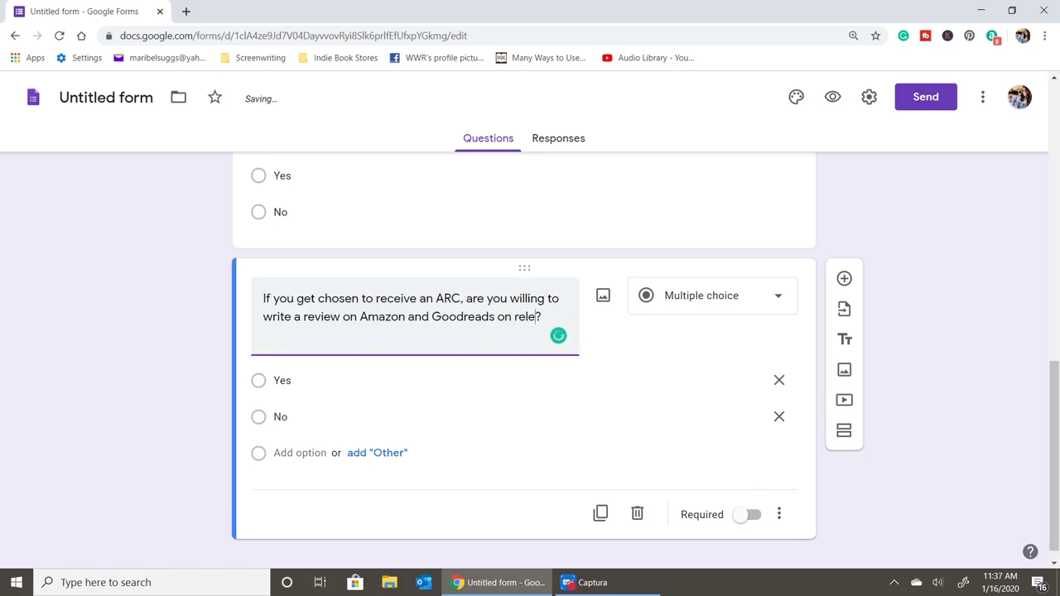
type("asae datte")
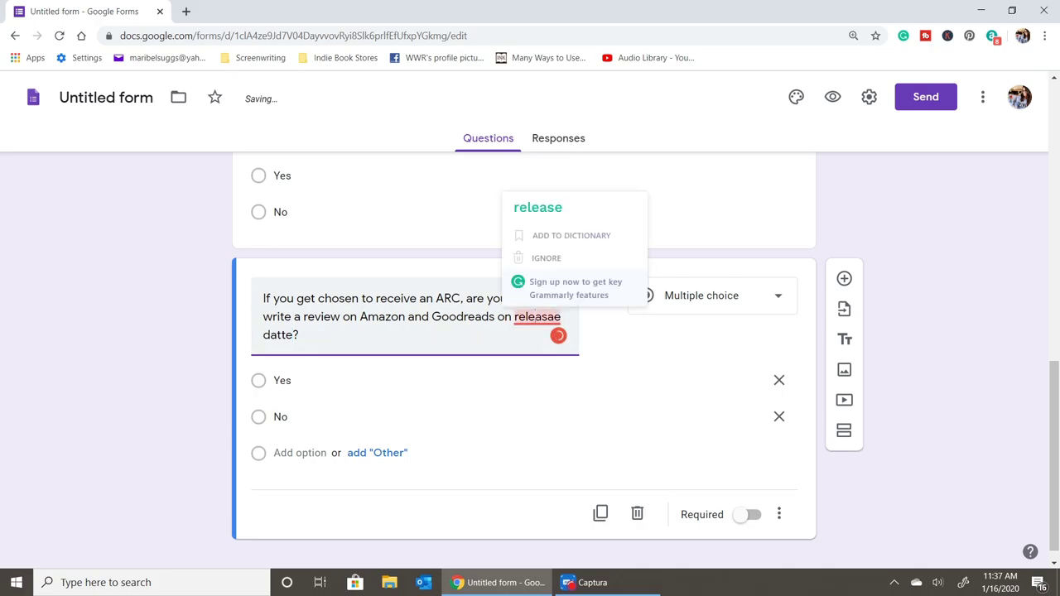
left_click(538, 207)
left_click(308, 248)
type("3/24/20")
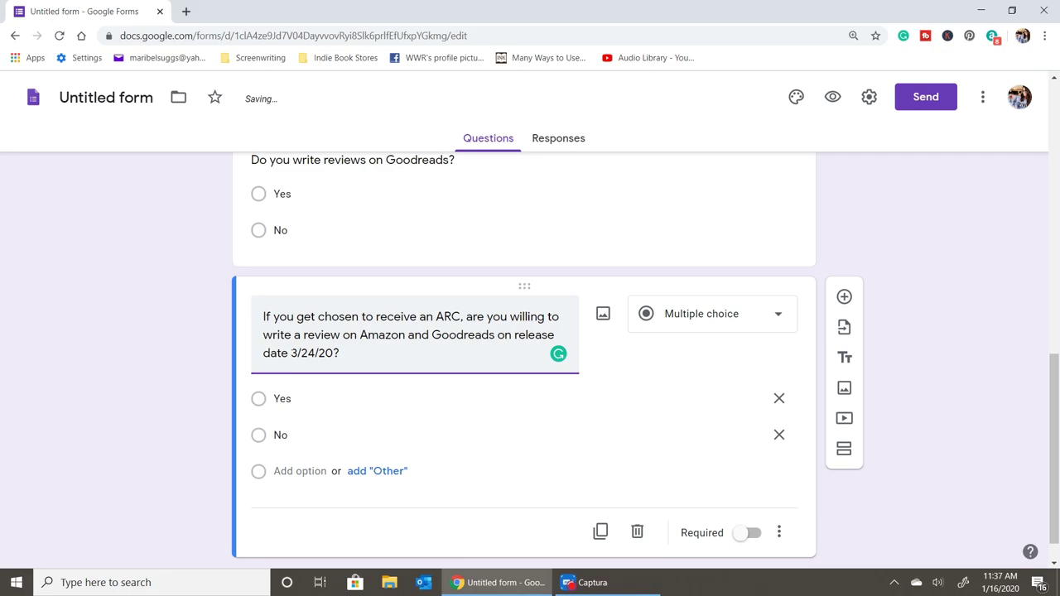
scroll(896, 438, "up", 4)
Add a '?' after 'Contemporary Romance', then scroll back down to the ARC question
scroll(886, 439, "up", 5)
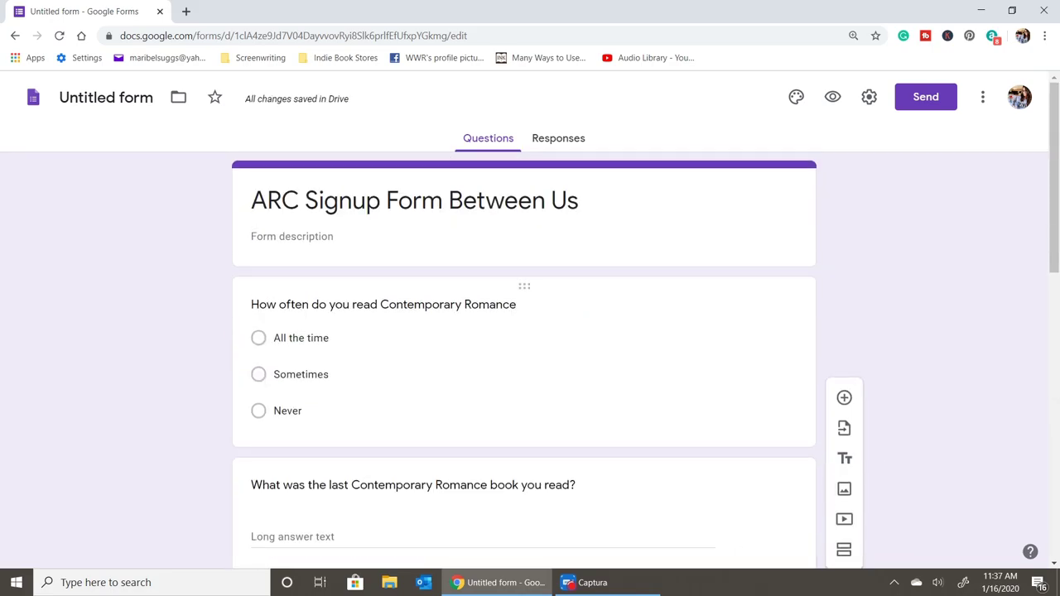
left_click(504, 306)
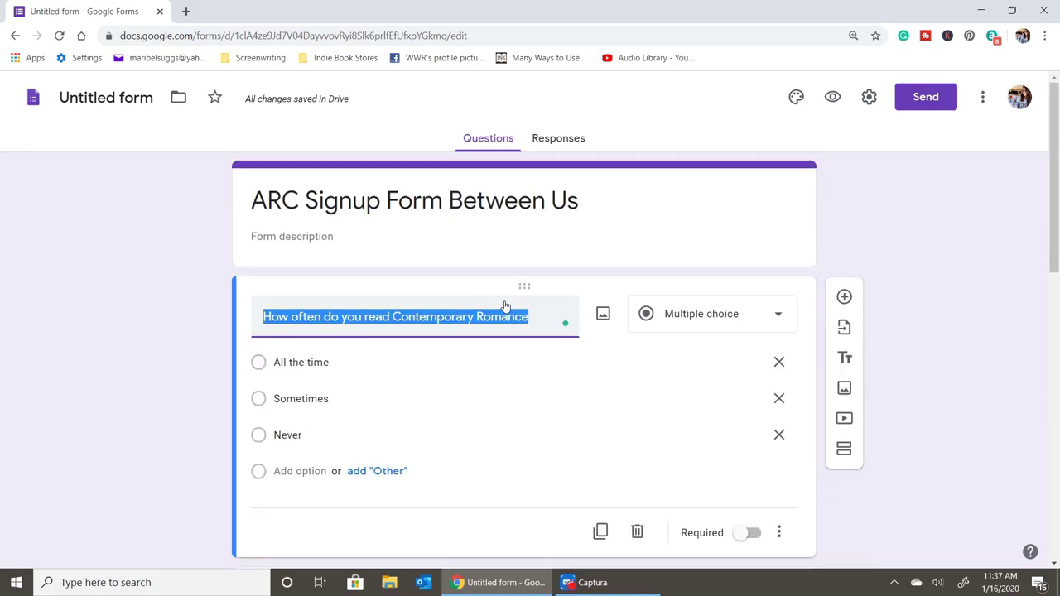
type("?")
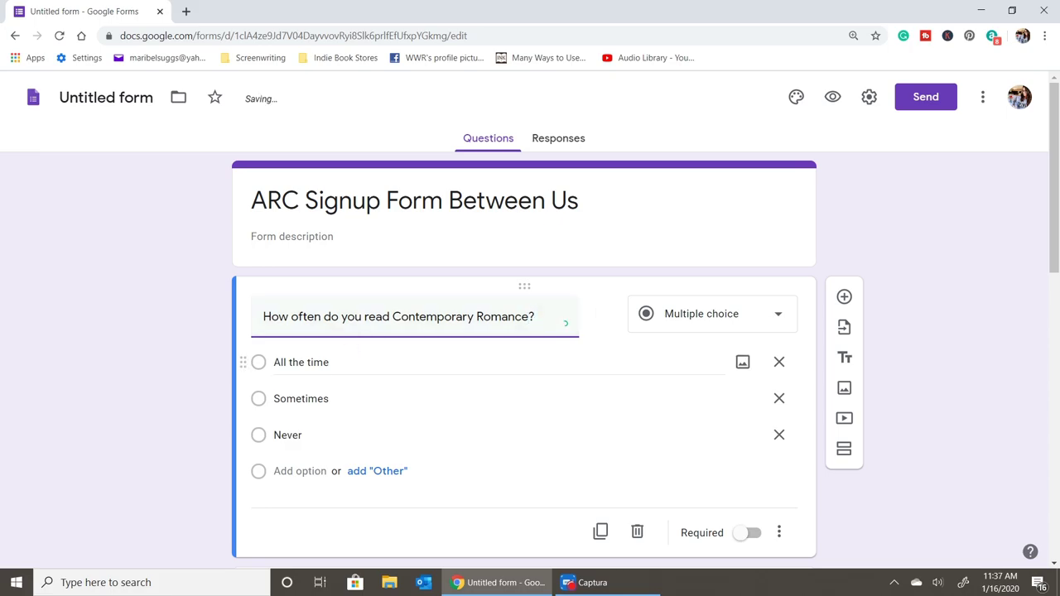
scroll(530, 331, "down", 3)
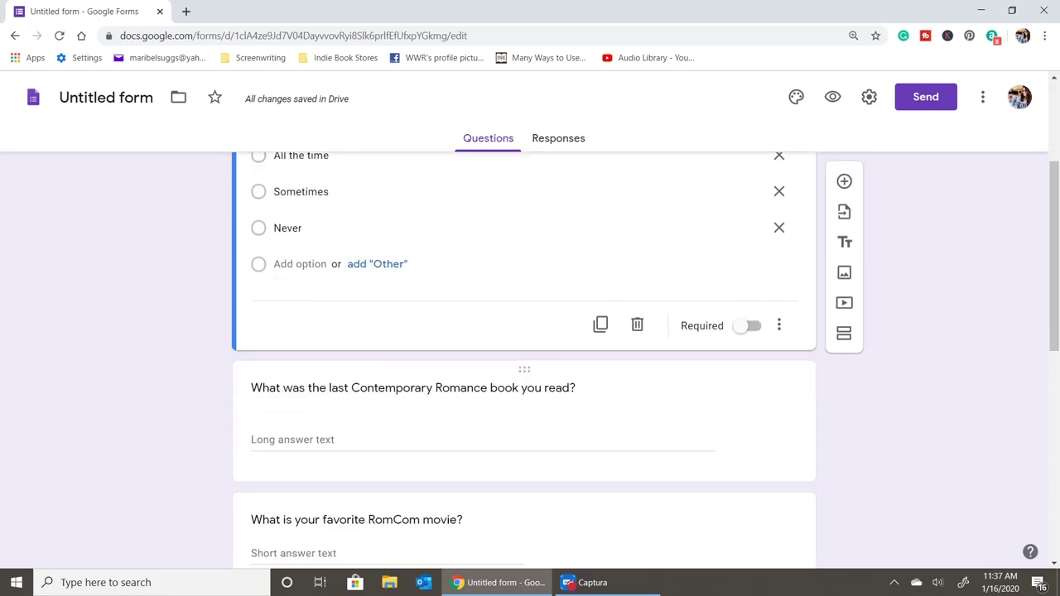
scroll(558, 409, "down", 3)
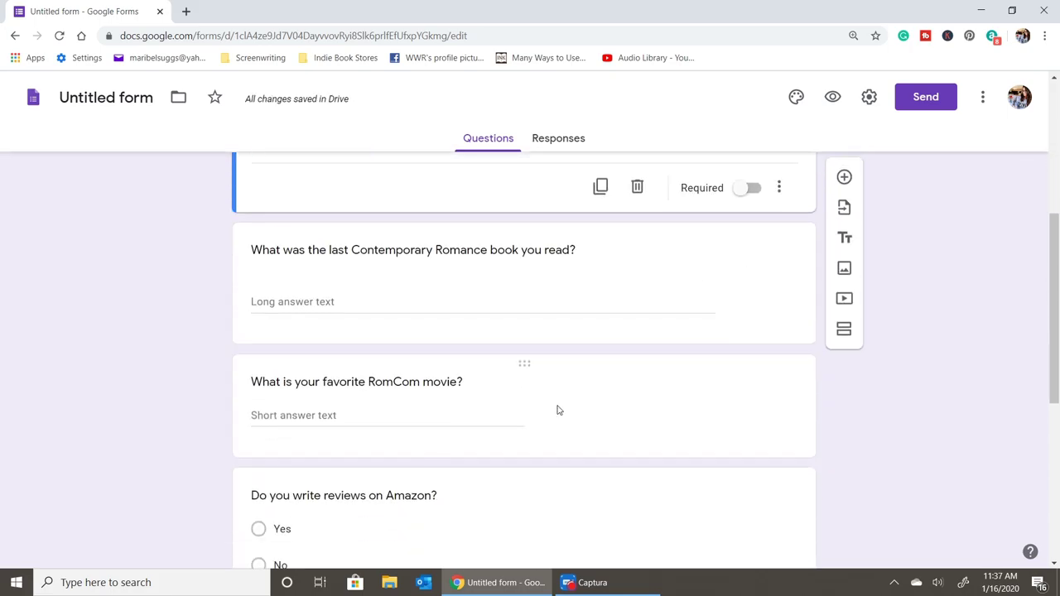
scroll(356, 323, "down", 2)
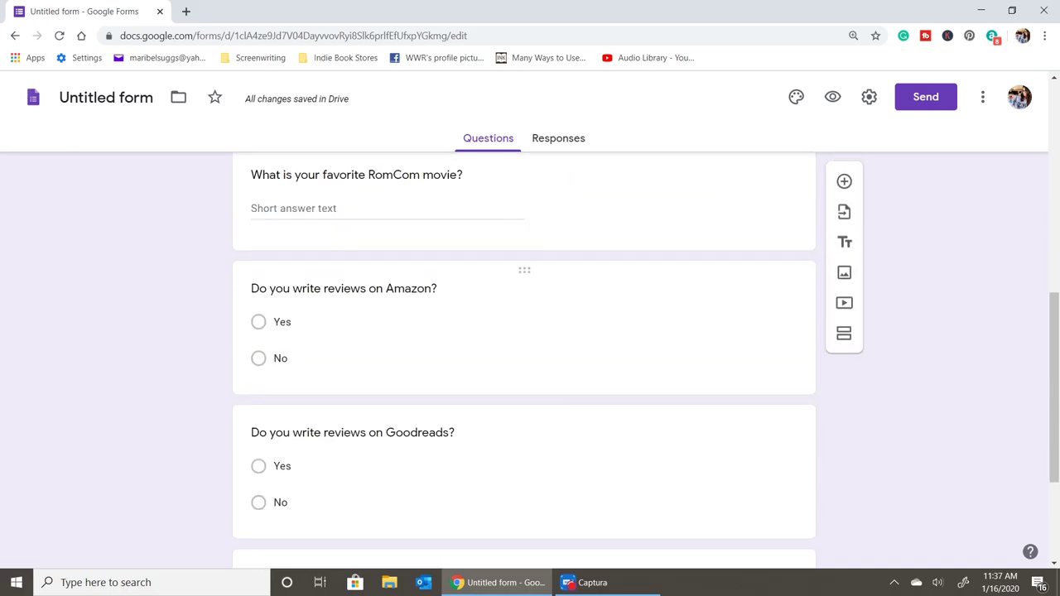
scroll(383, 303, "down", 1)
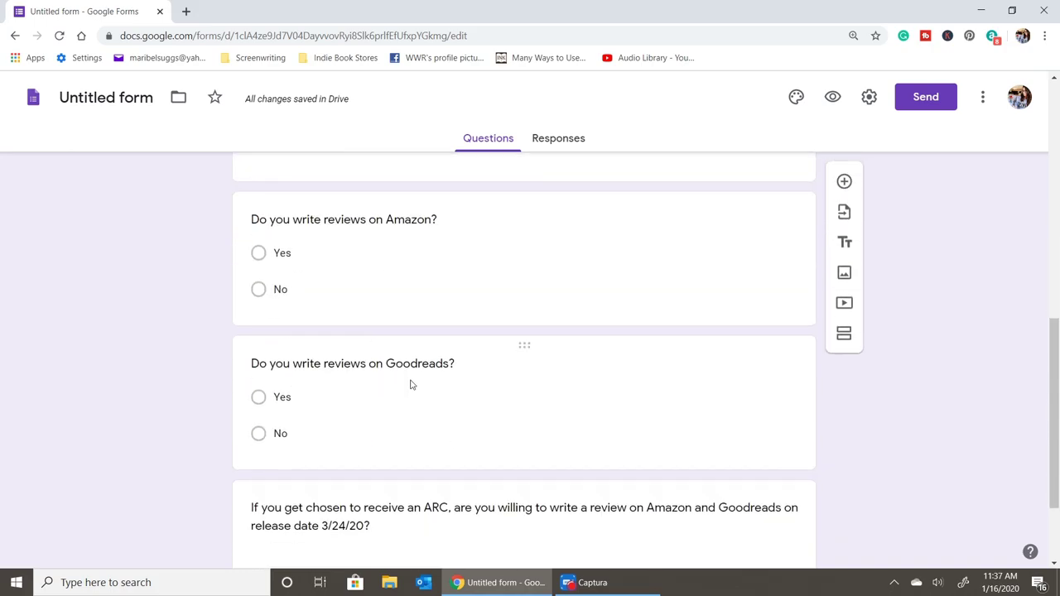
scroll(409, 383, "down", 2)
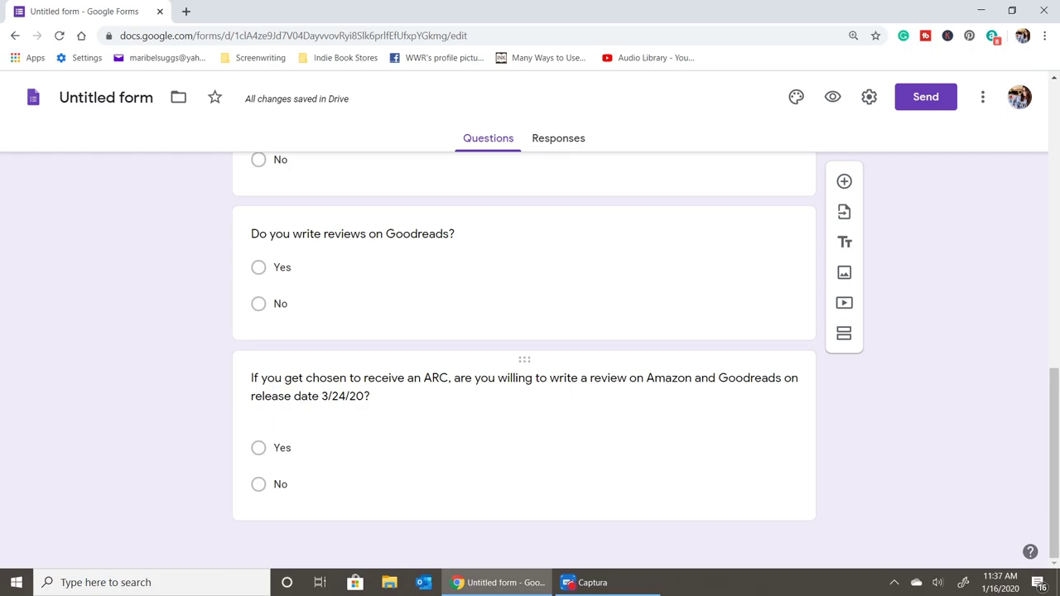
triple_click(365, 387)
Change 'release date' to 'release day' in the ARC question
left_click(284, 316)
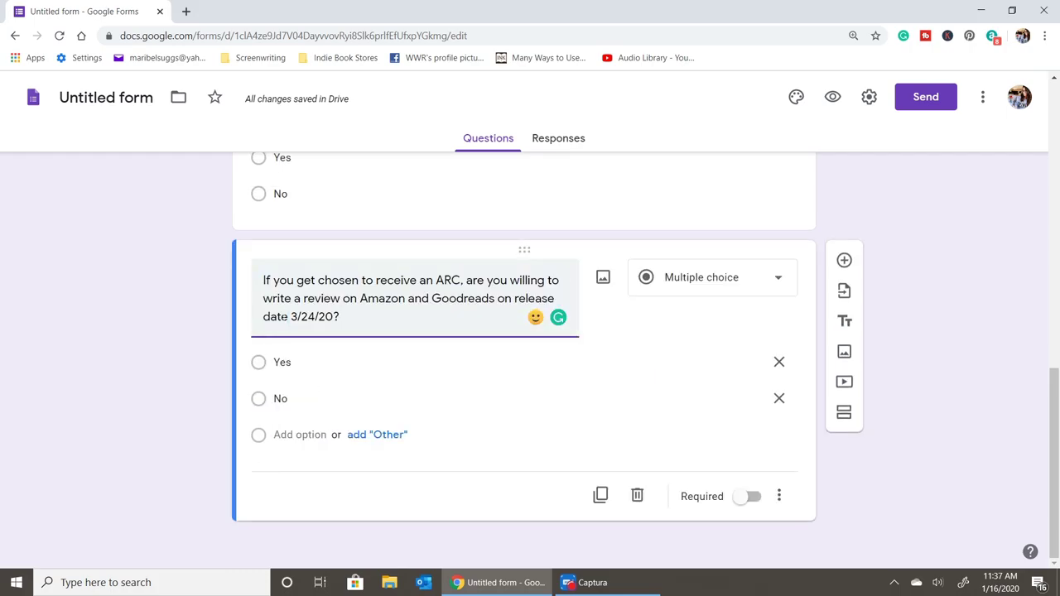
key("BackSpace")
key("BackSpace")
type("y")
Drag the question cards so the Goodreads question ends up above the ARC question
left_click(502, 378)
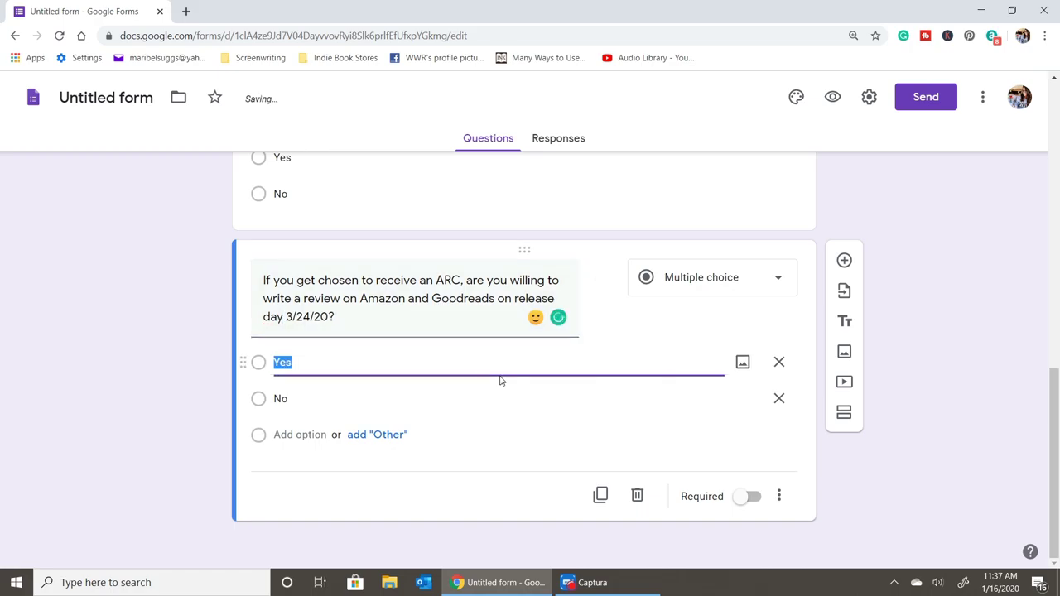
left_click(900, 370)
mouse_move(525, 249)
left_mouse_down()
mouse_move(535, 231)
mouse_move(523, 248)
left_mouse_up()
scroll(883, 390, "up", 2)
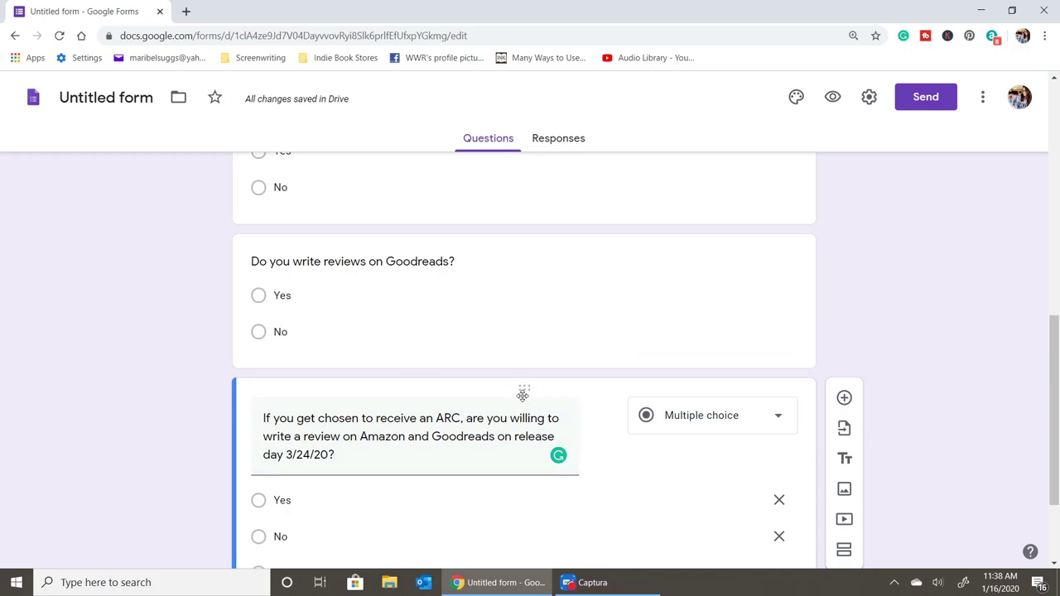
left_click_drag(523, 385, 540, 234)
scroll(497, 414, "down", 2)
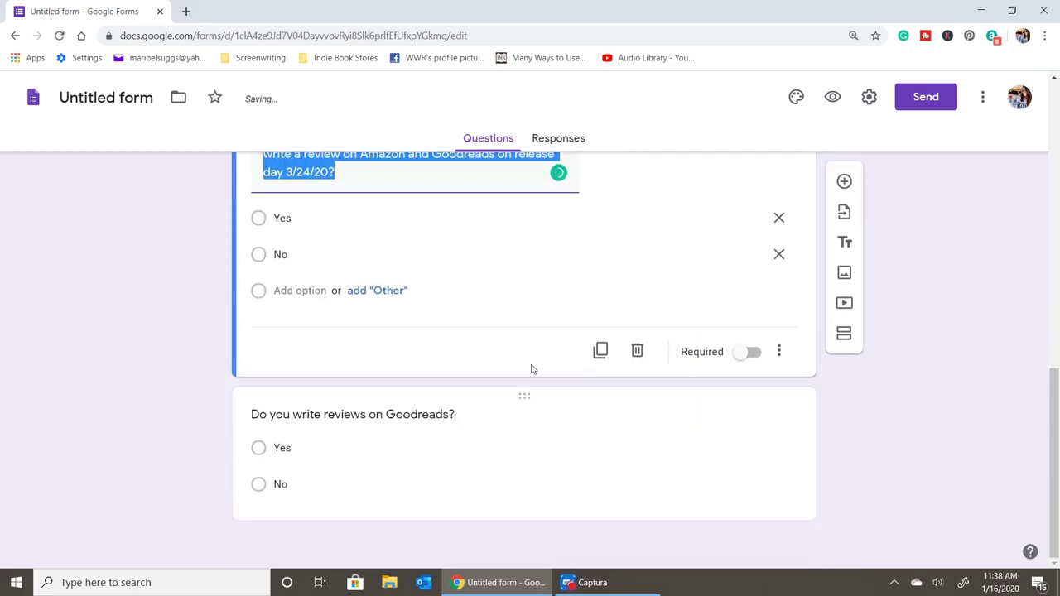
scroll(514, 389, "up", 1)
left_click_drag(522, 497, 524, 236)
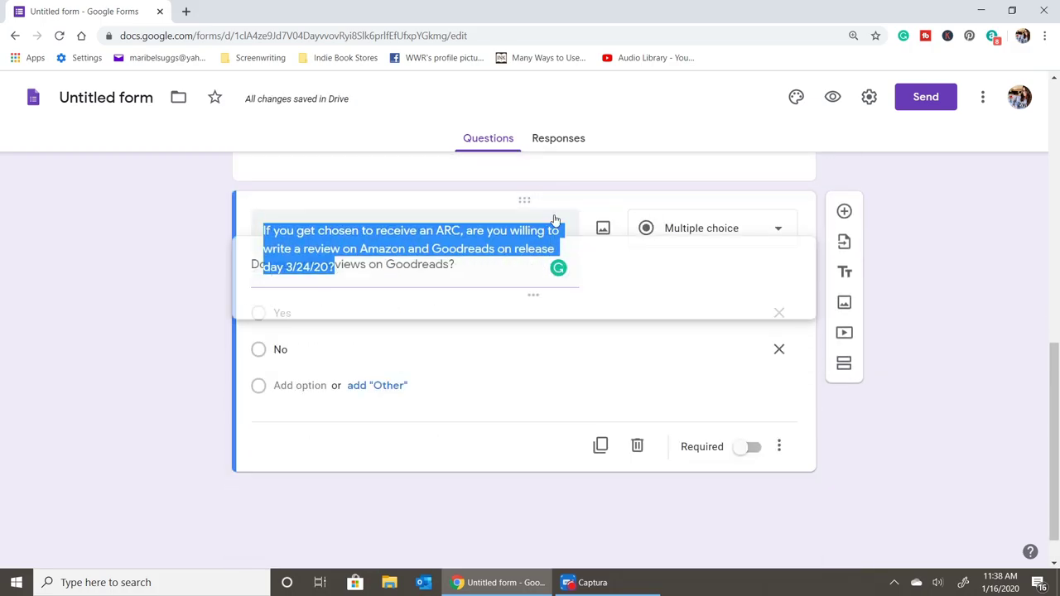
scroll(950, 503, "up", 3)
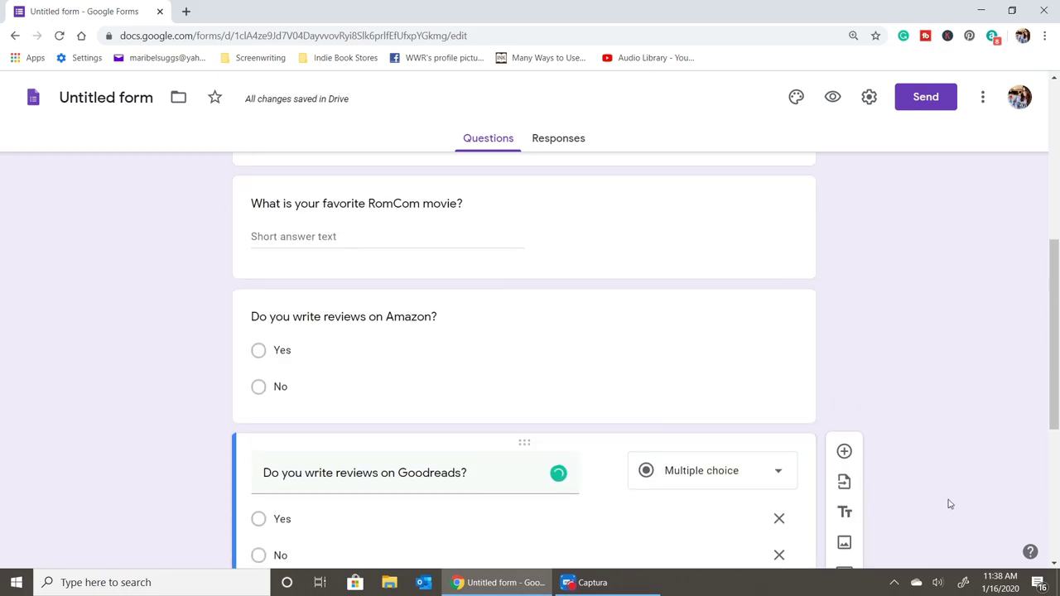
scroll(950, 503, "up", 8)
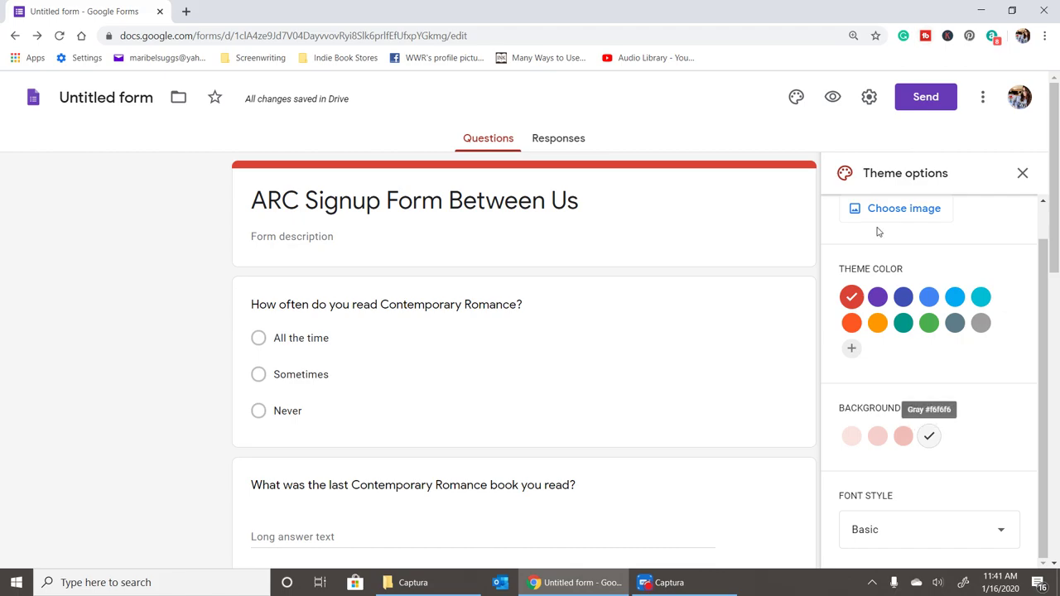
Try purple, orange and teal theme colours, then settle on the red theme colour
left_click(1022, 173)
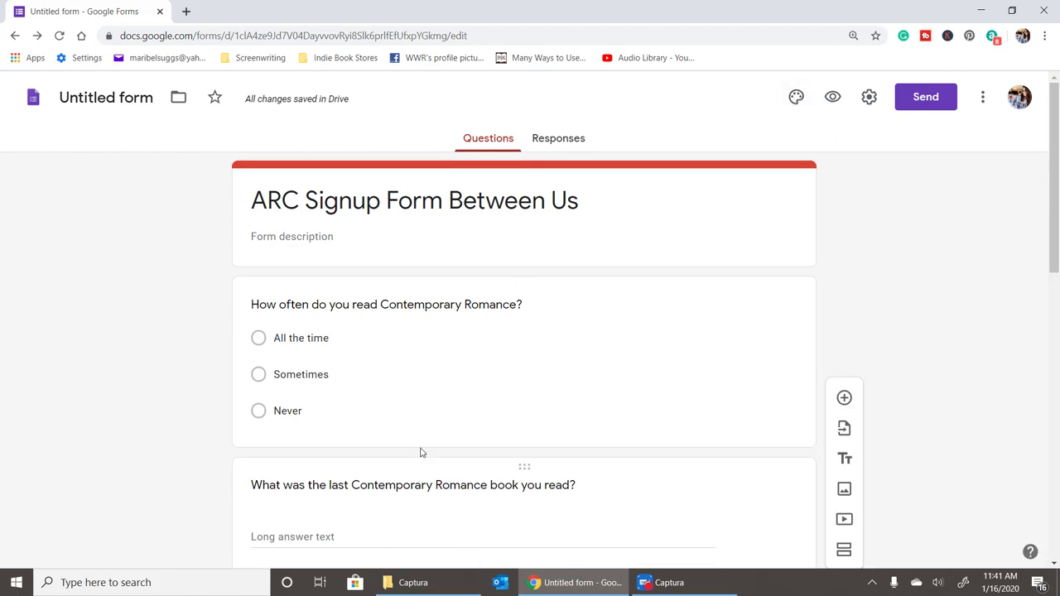
scroll(418, 431, "down", 1)
scroll(416, 420, "down", 2)
scroll(416, 420, "up", 3)
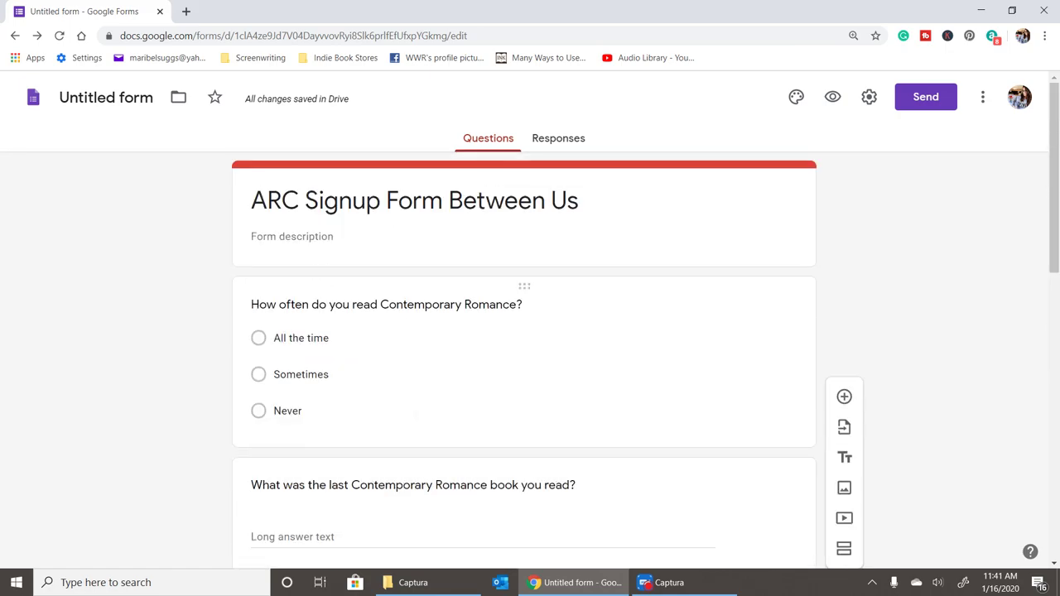
left_click(796, 97)
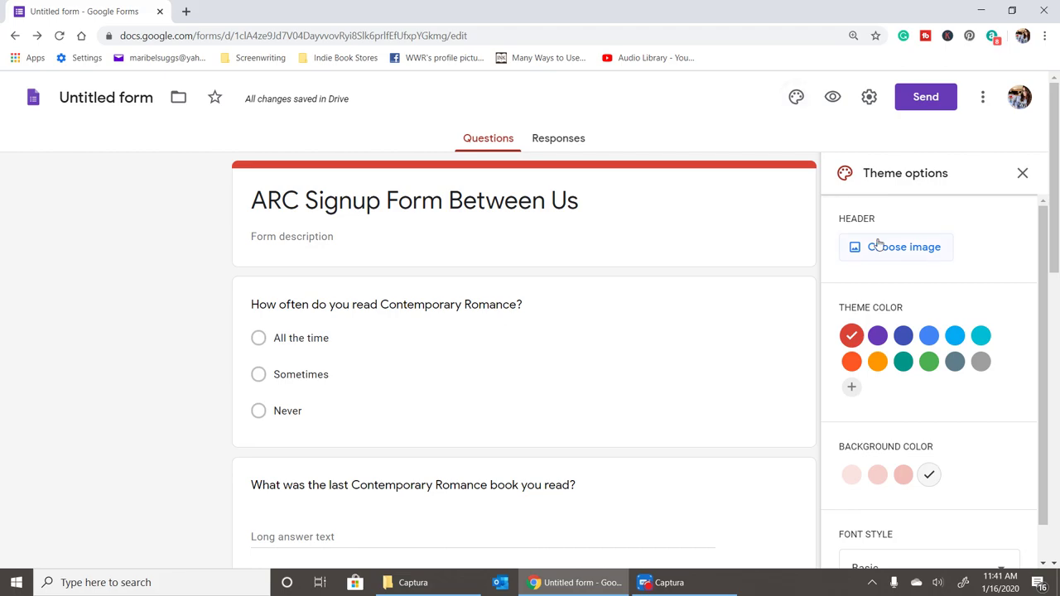
left_click(852, 361)
left_click(883, 343)
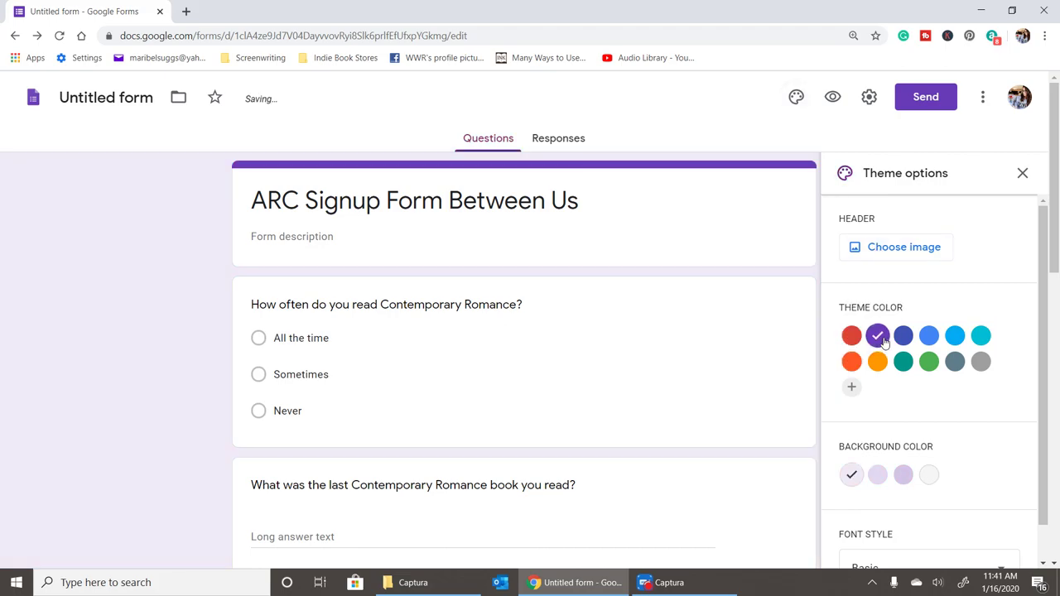
left_click(883, 364)
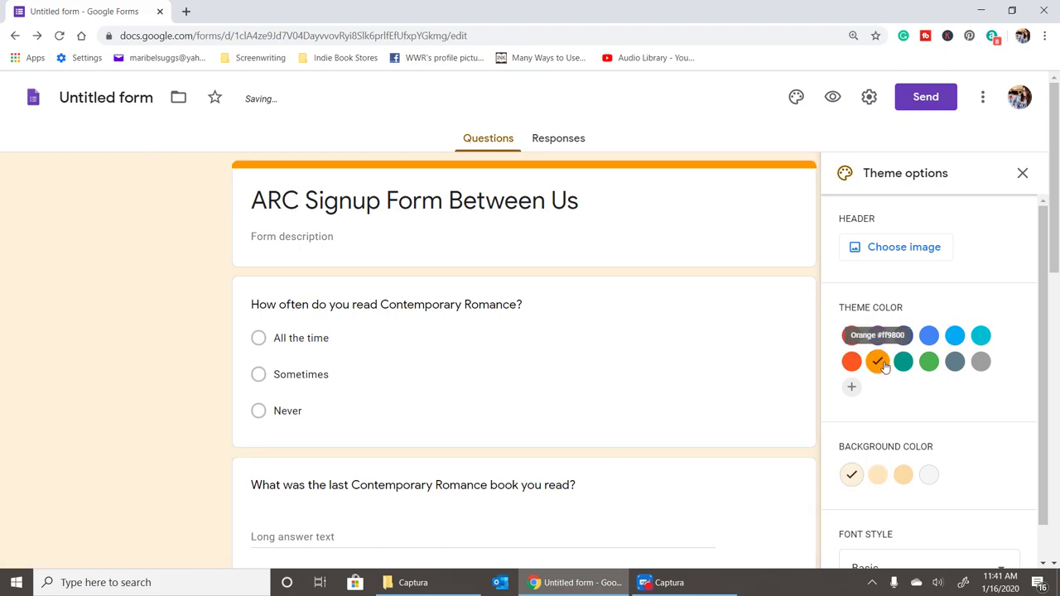
left_click(902, 361)
left_click(851, 336)
Switch the form's font style from Decorative to Playful
left_click(971, 531)
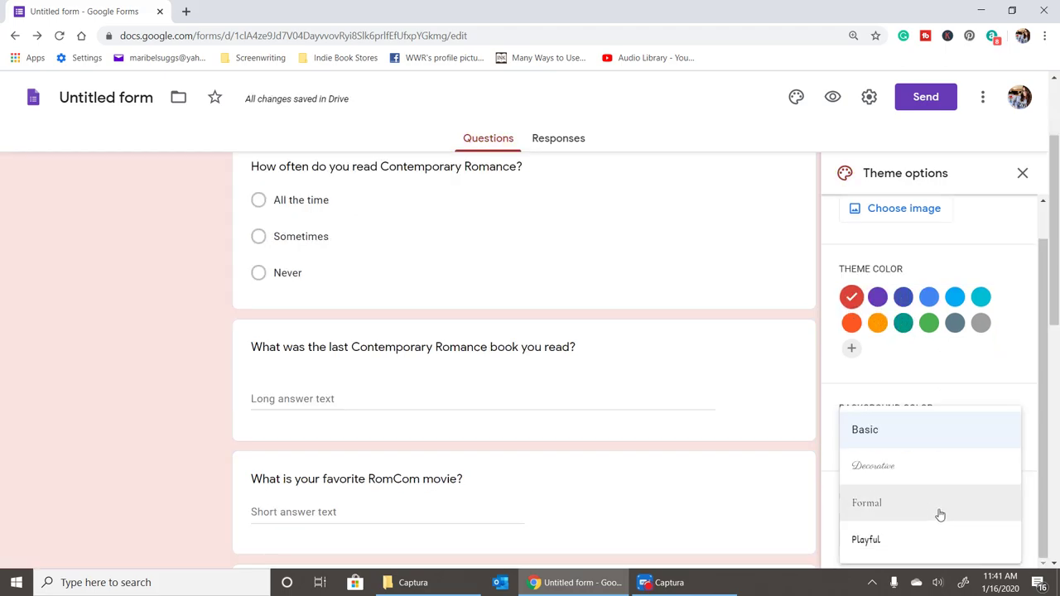
left_click(900, 467)
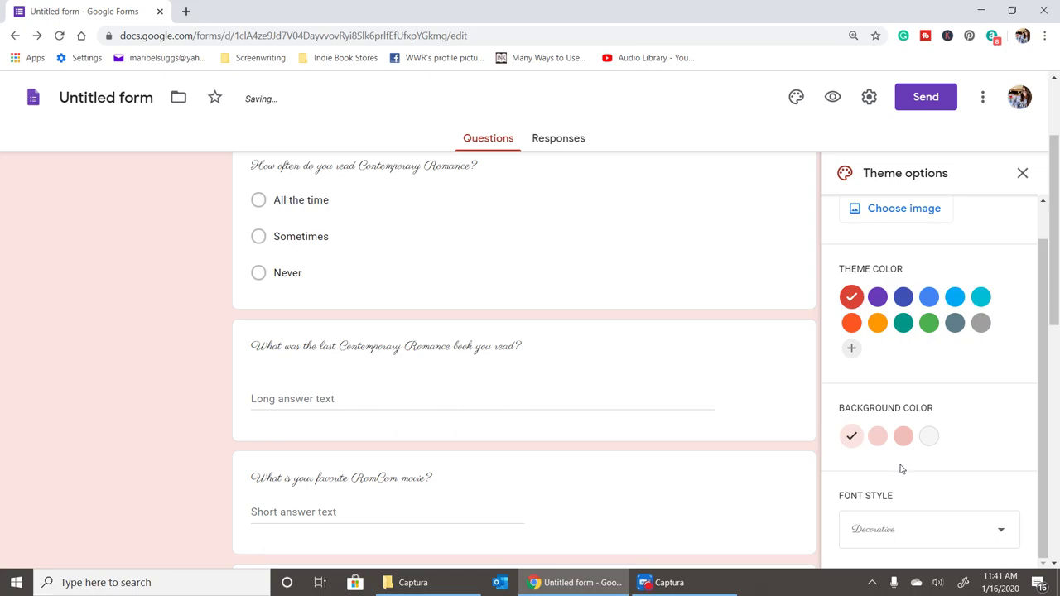
left_click(916, 530)
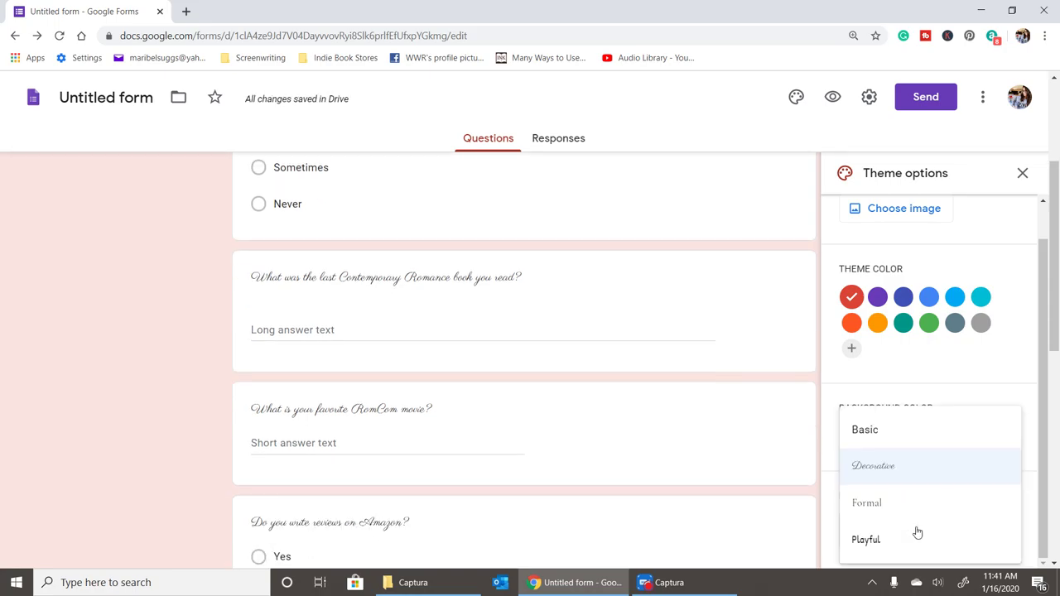
left_click(903, 545)
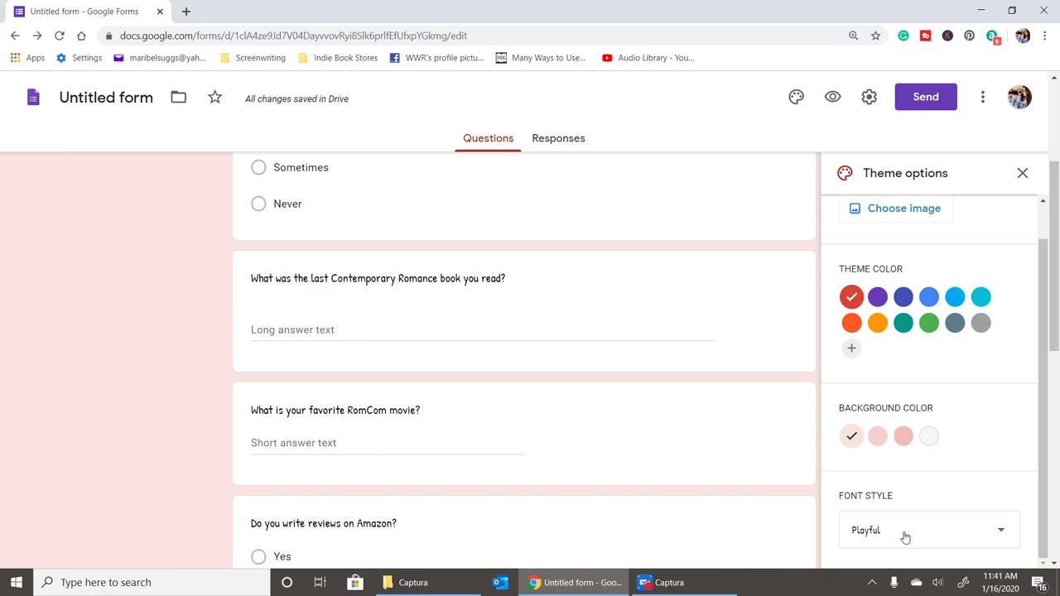
scroll(1042, 294, "up", 1)
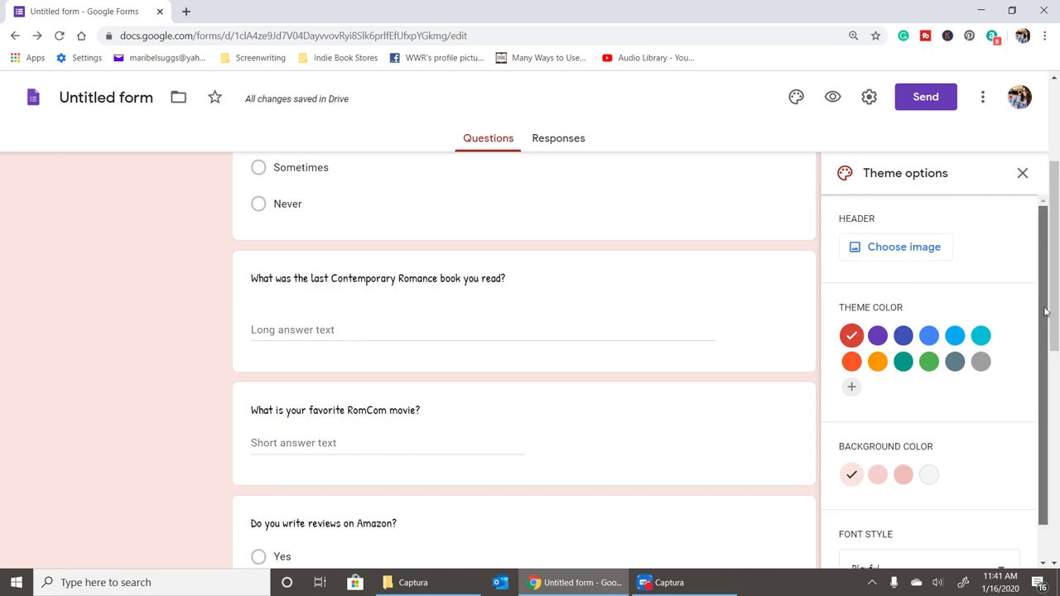
scroll(1045, 311, "down", 1)
scroll(1045, 312, "up", 1)
scroll(662, 323, "up", 3)
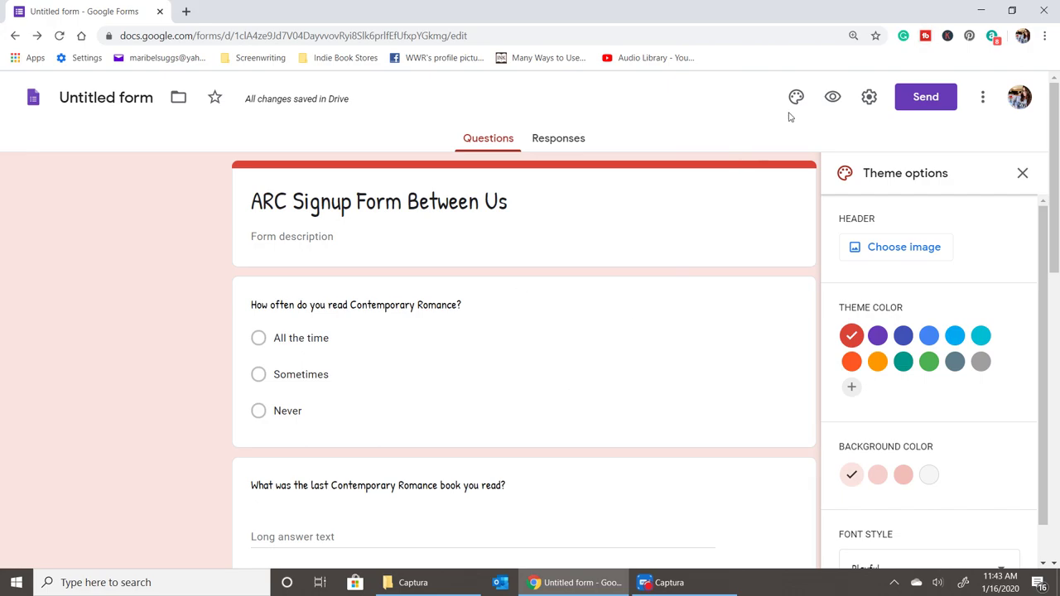
left_click(833, 99)
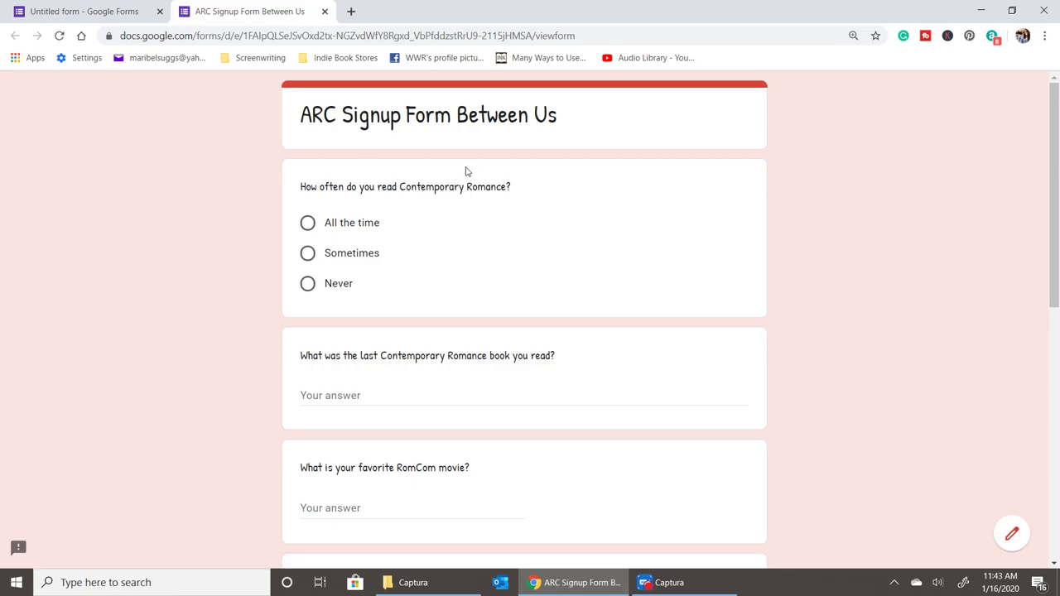
Scroll through the respondent preview, then return to the form editor tab
scroll(675, 302, "down", 3)
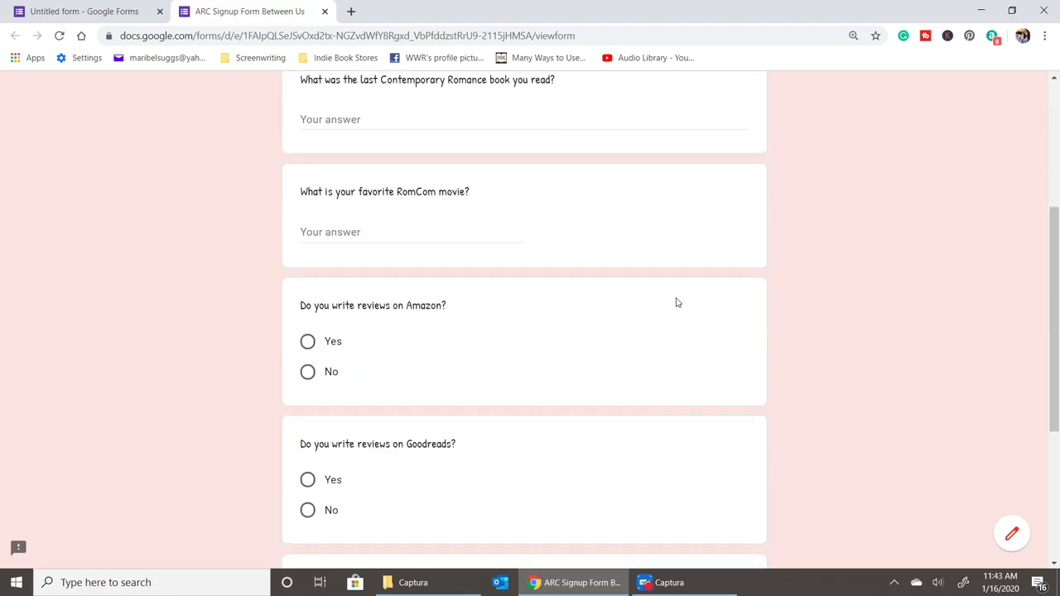
scroll(675, 302, "down", 3)
scroll(679, 298, "up", 3)
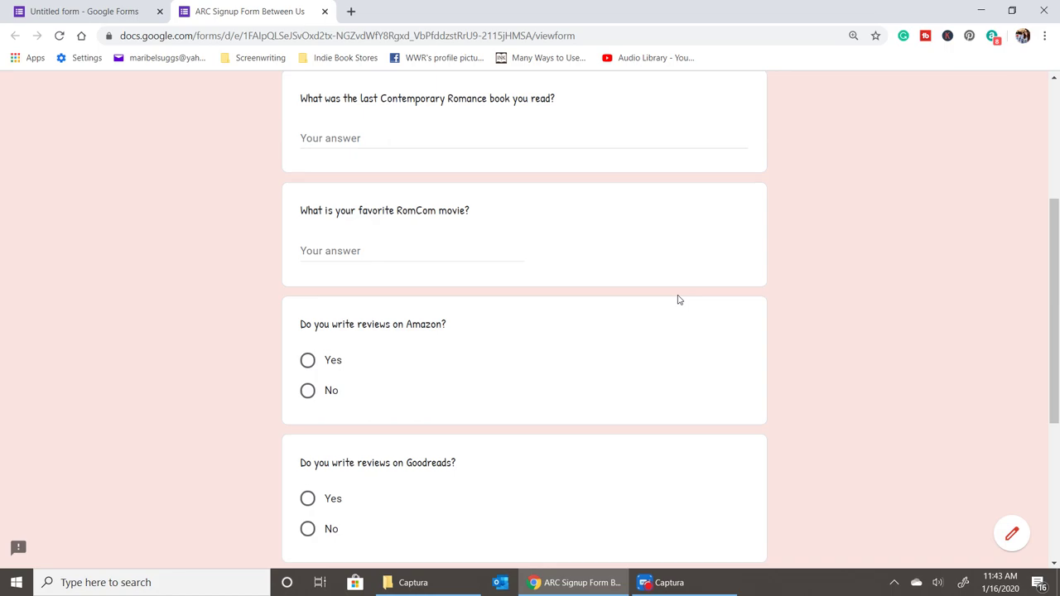
scroll(679, 298, "up", 3)
key("ctrl+shift+Tab")
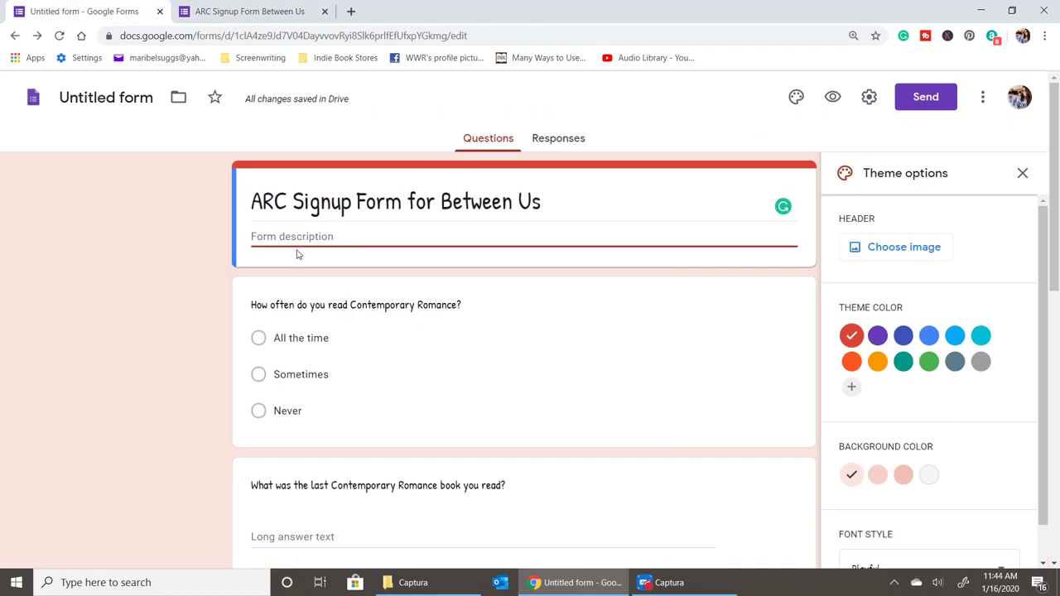
mouse_move(406, 583)
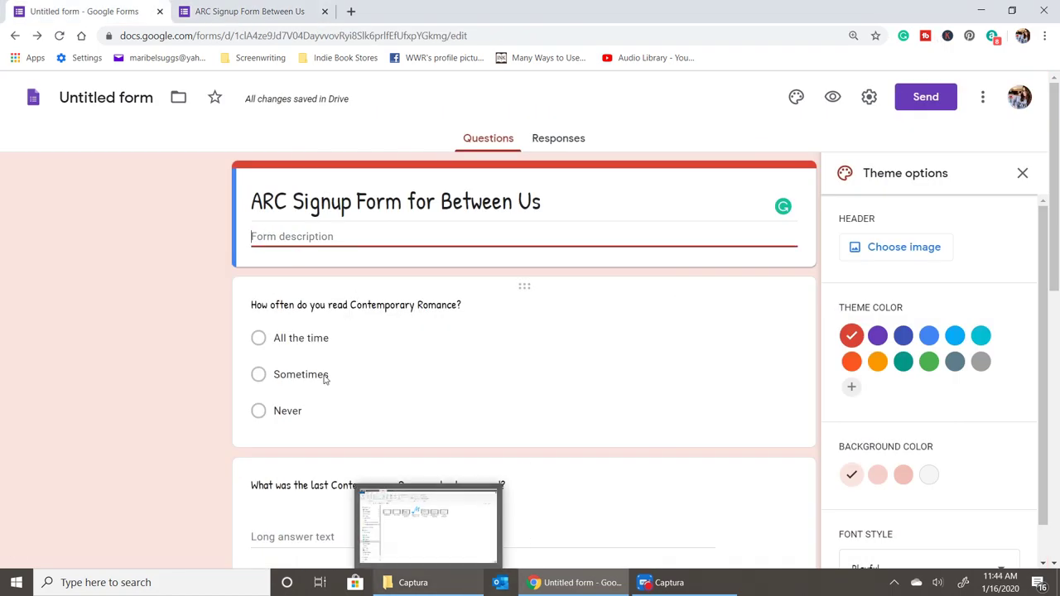
Paste the blurb into the description, break it before 'When', and head it 'BACK COVER BLURB'
type("Conformist Emma Clark hasn't written in years and she's been reliving the same humdrum routine with her three best friends since college. She wants something new, but she doesn't know how to break her mold. When she meets Danny Watkins, an enigmatic businessman, Emma is pulled along on a new adventure. The only problem is Danny is going through a nasty divorce and has only one person he's looking out for. Himself. They two become friends as Danny inspires Emma to face the blank page again, and Emma helps Danny restore his farmhouse. But when love blooms, they both have to ask, what are they willing to give up for the sake of love?")
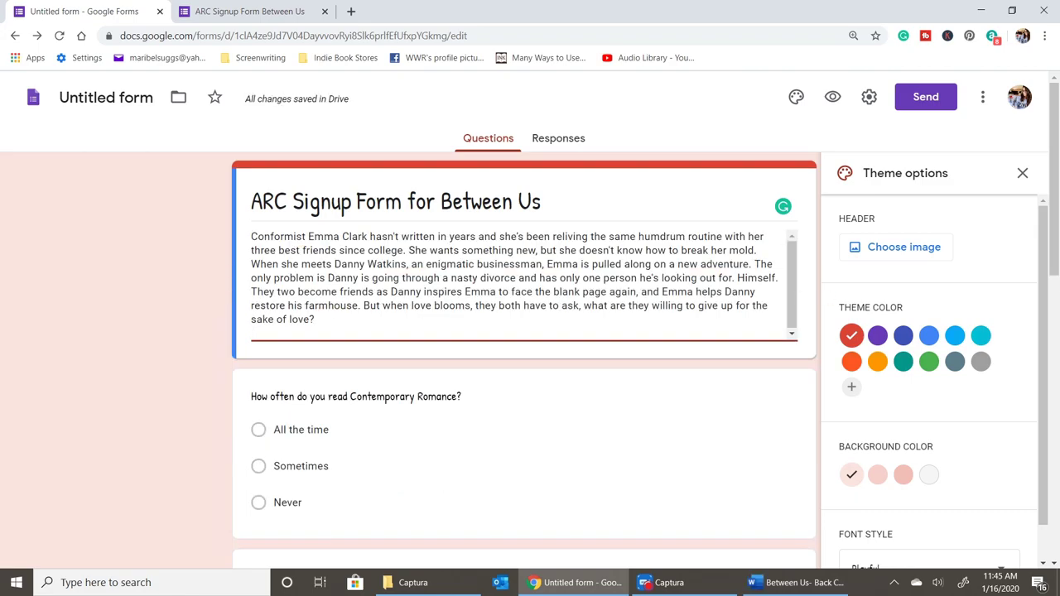
key("ctrl+a")
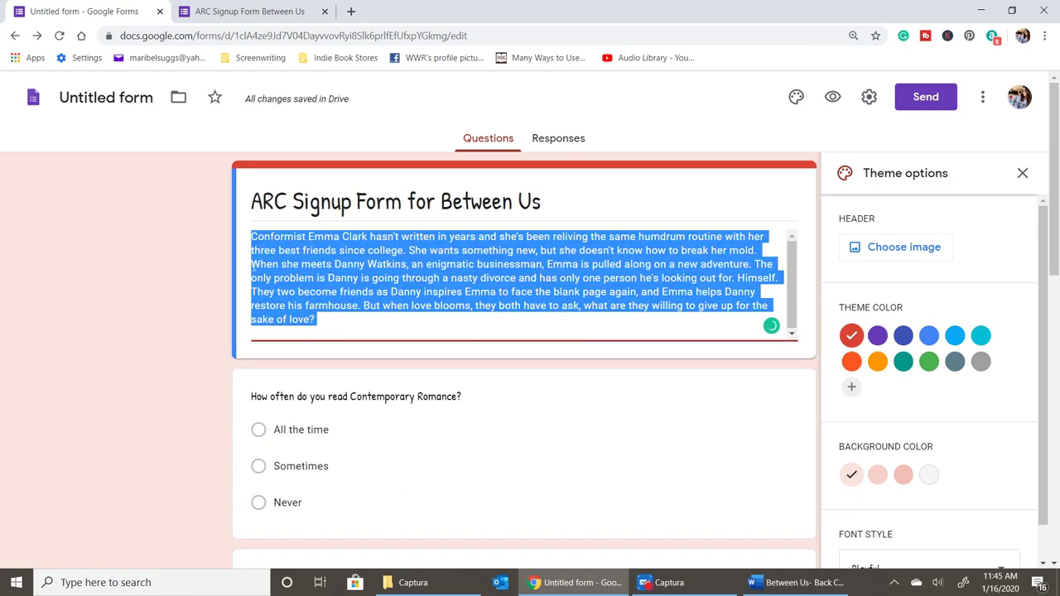
key("Return")
scroll(524, 356, "down", 1)
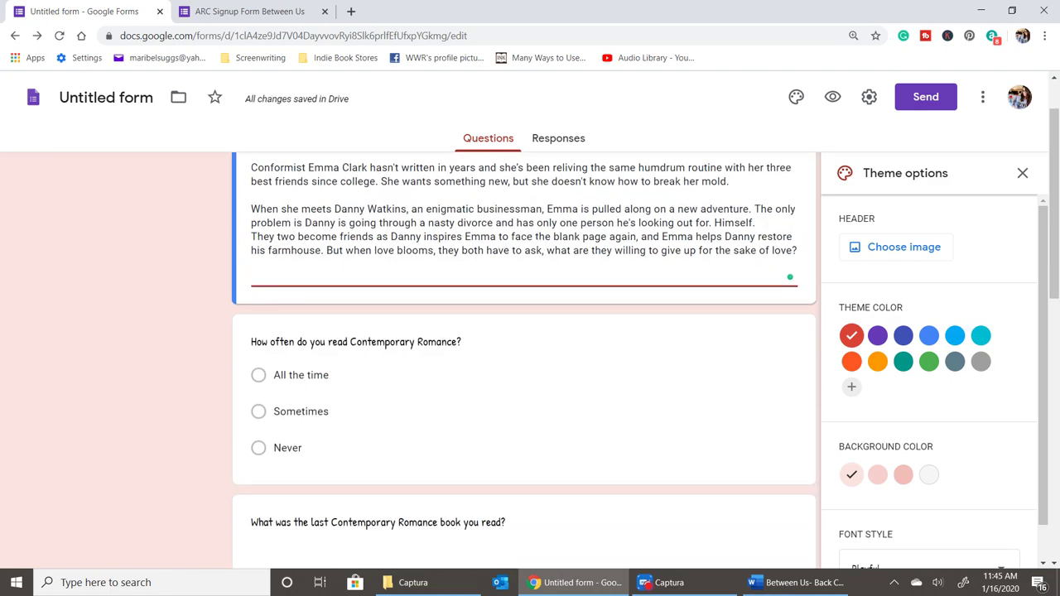
scroll(523, 331, "up", 1)
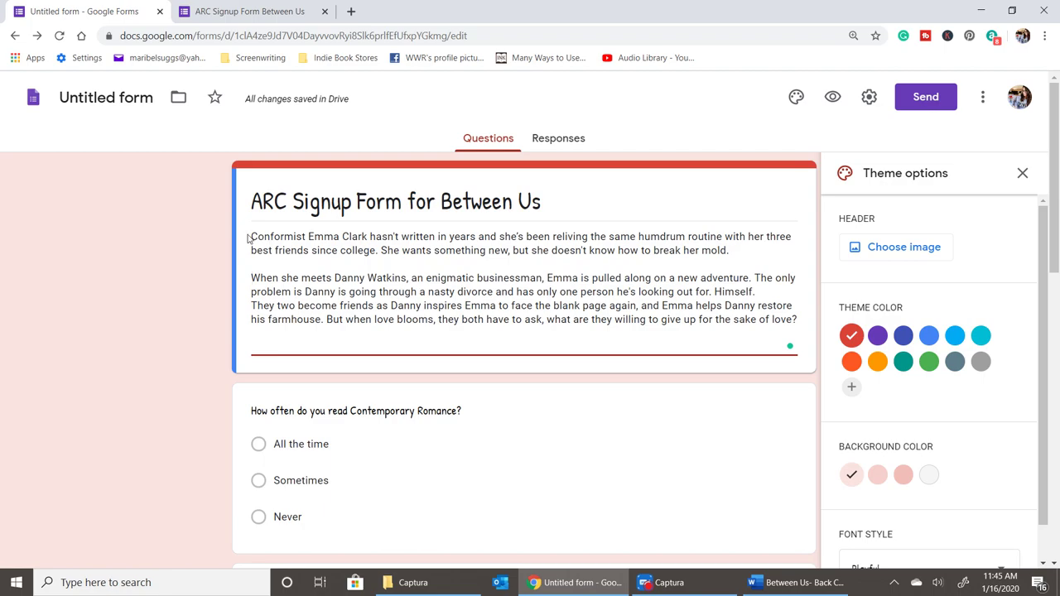
key("Return")
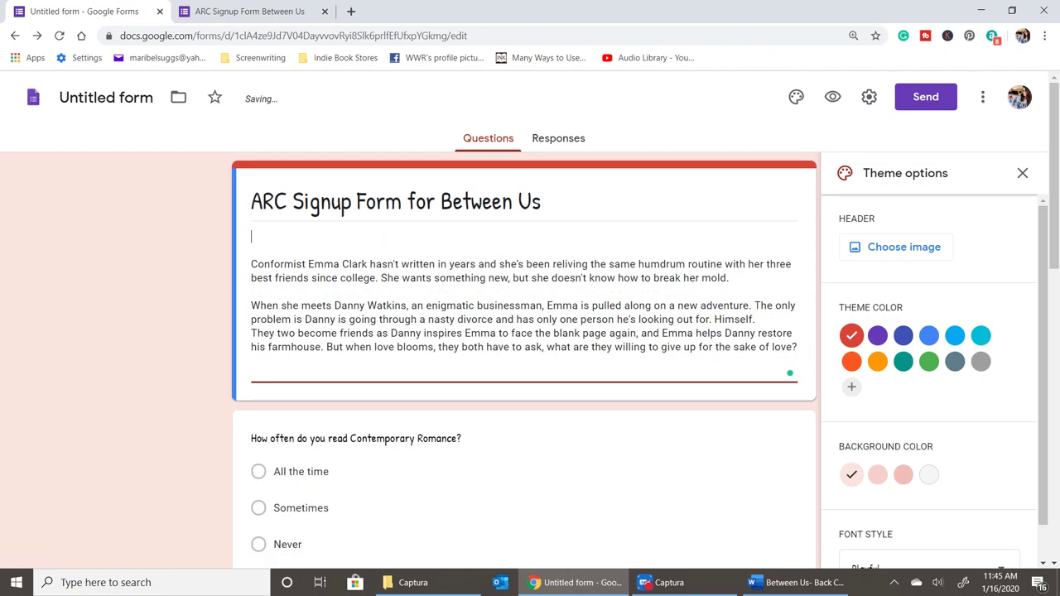
type("BACK COV")
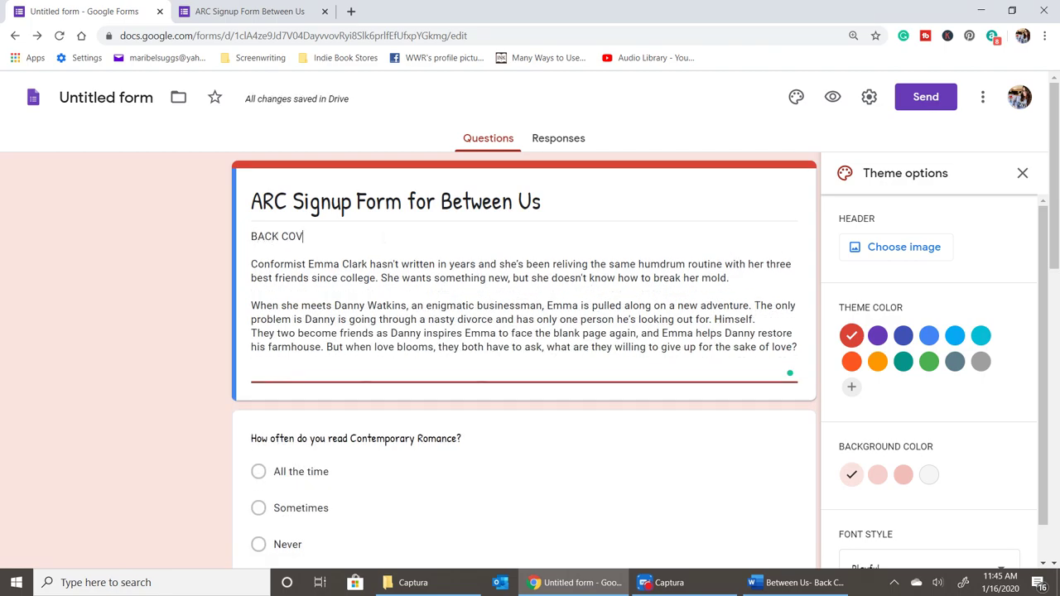
type("ER BLURB")
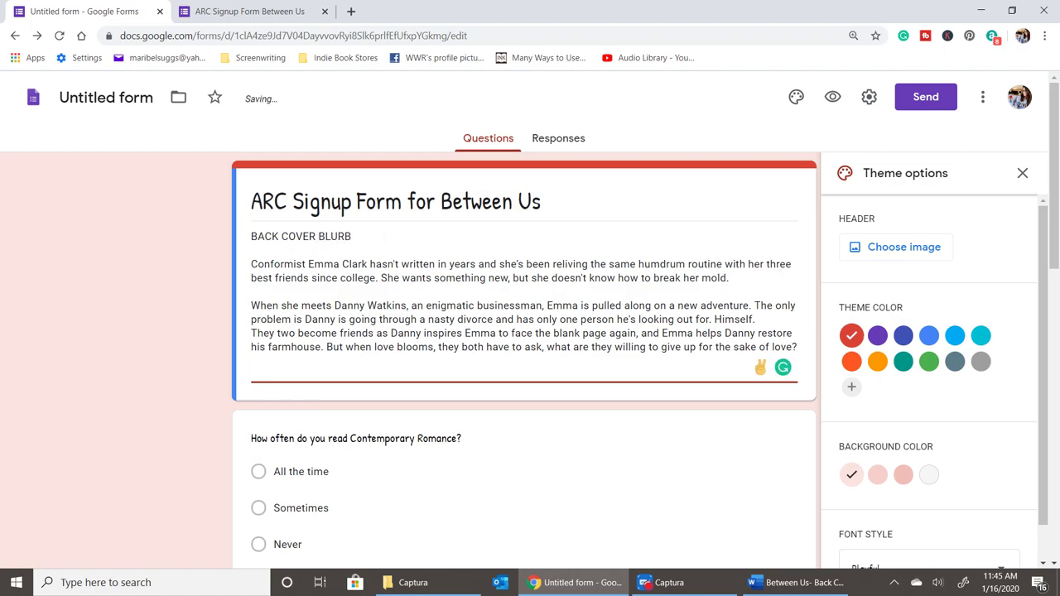
left_click(1021, 173)
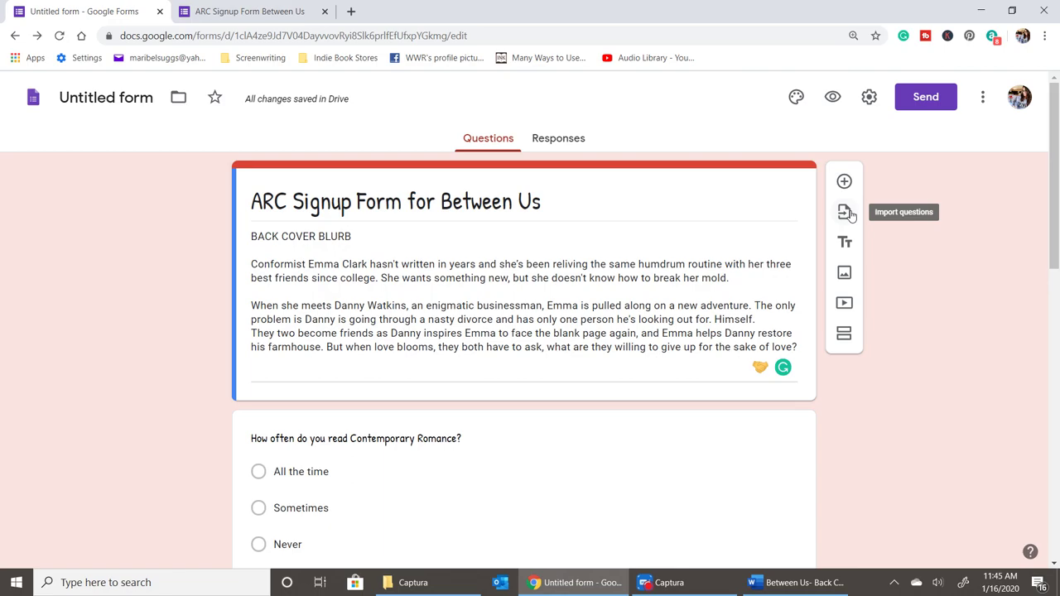
Insert the Between Us cover image file into the form
left_click(845, 274)
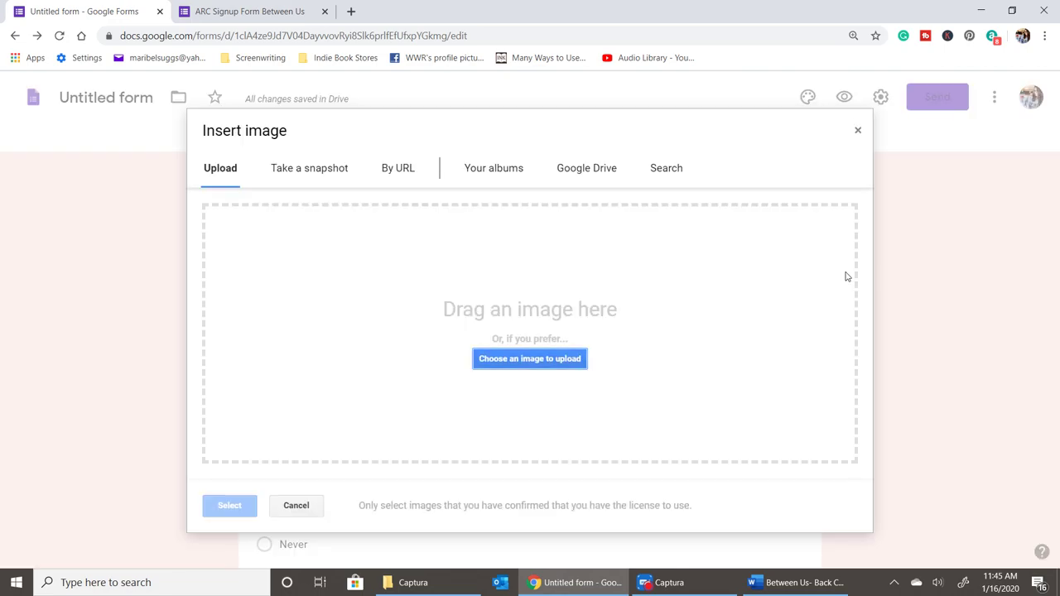
left_click(530, 362)
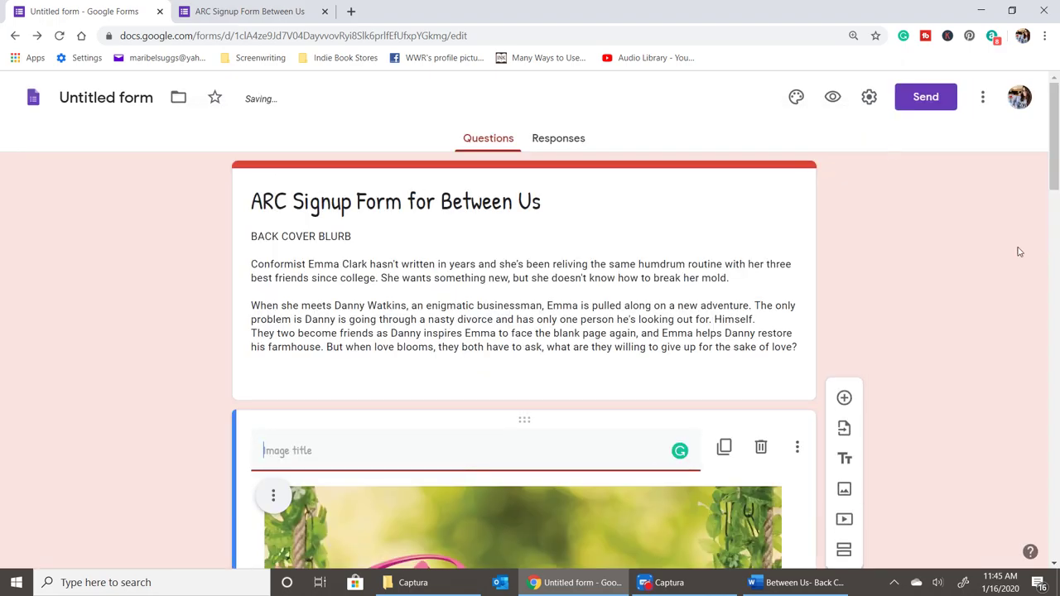
scroll(1007, 276, "down", 5)
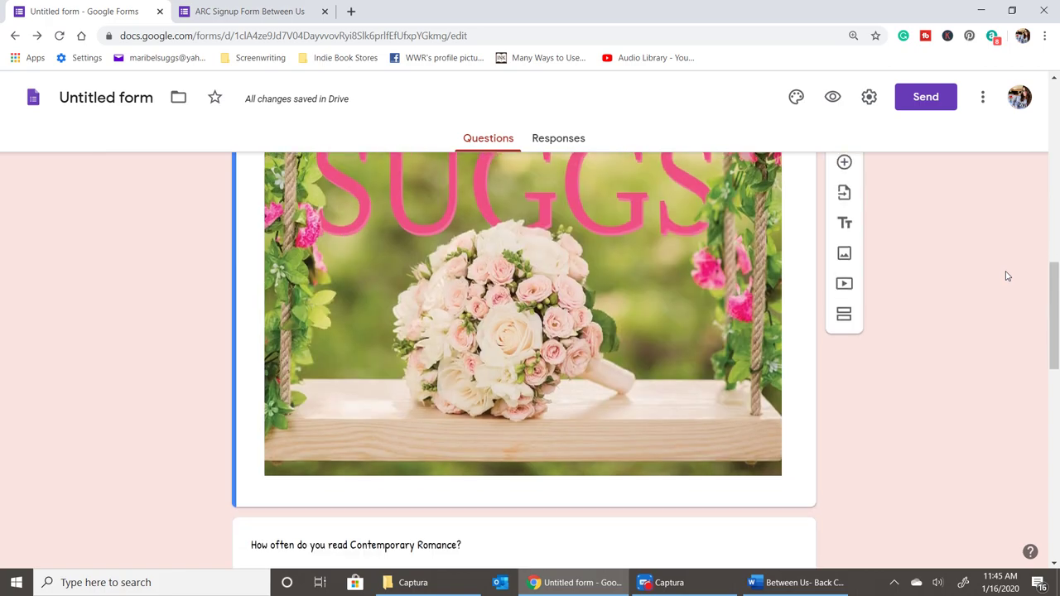
scroll(1007, 276, "up", 3)
scroll(1007, 276, "up", 1)
scroll(1007, 276, "up", 4)
scroll(1007, 276, "up", 2)
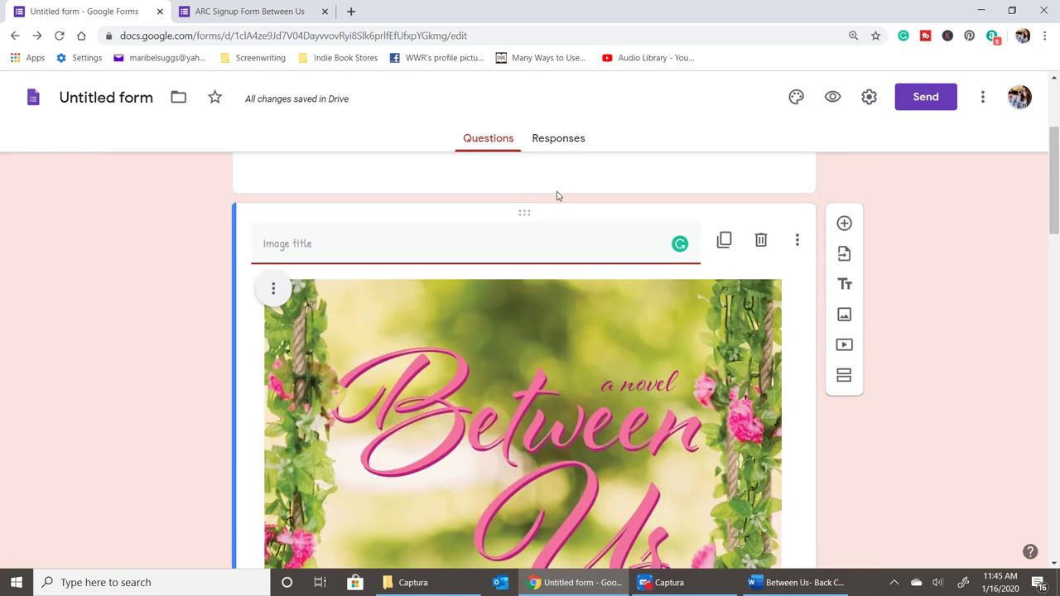
Title the image 'Between Us a novel'
type("bETW")
key("BackSpace")
key("BackSpace")
type("Betwee")
type("n Us ")
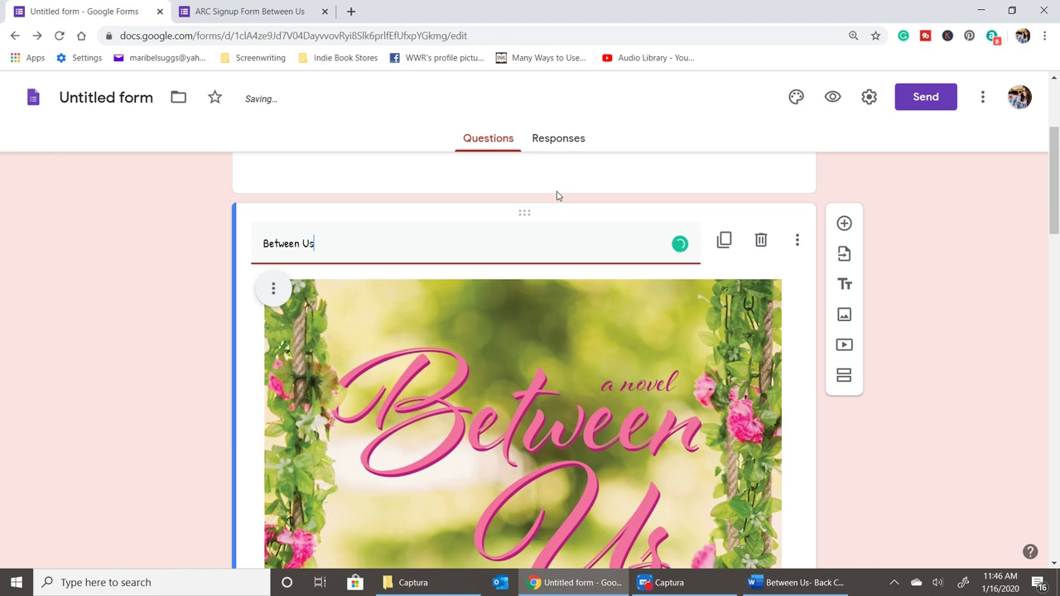
type("a novel")
scroll(878, 401, "down", 5)
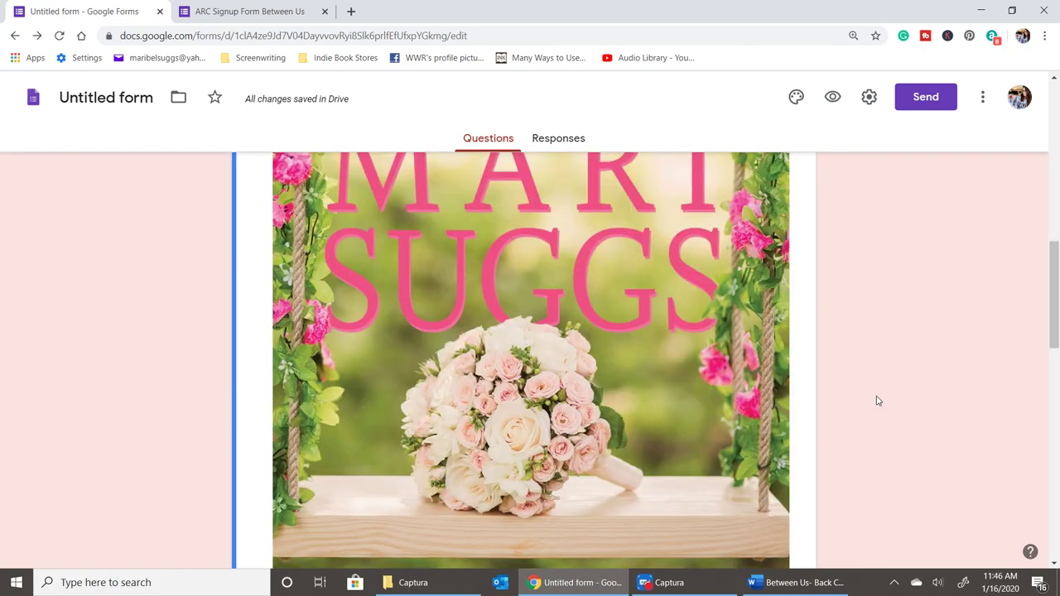
scroll(877, 401, "down", 3)
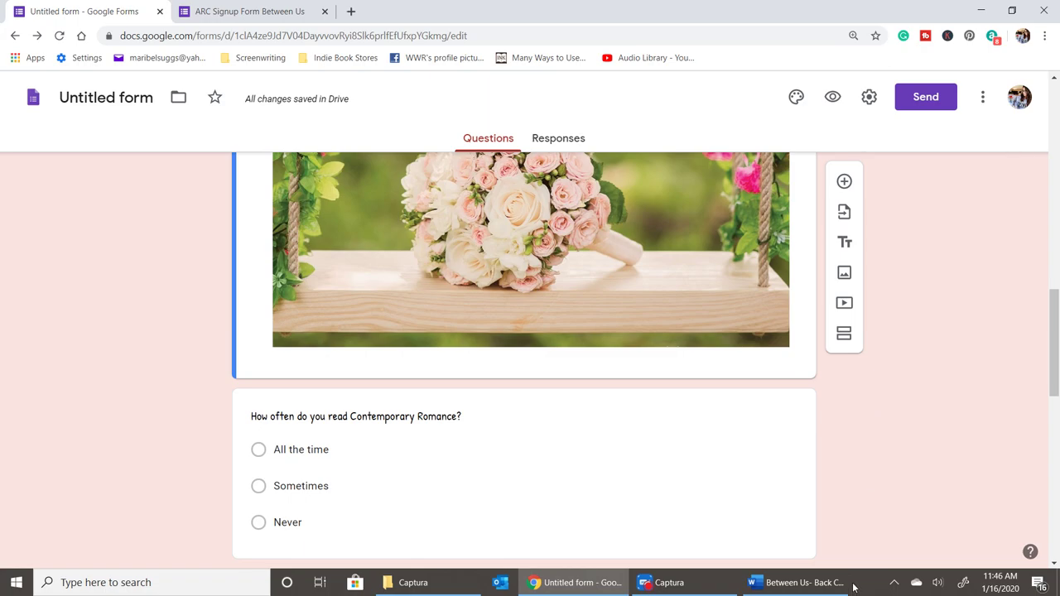
left_click(938, 101)
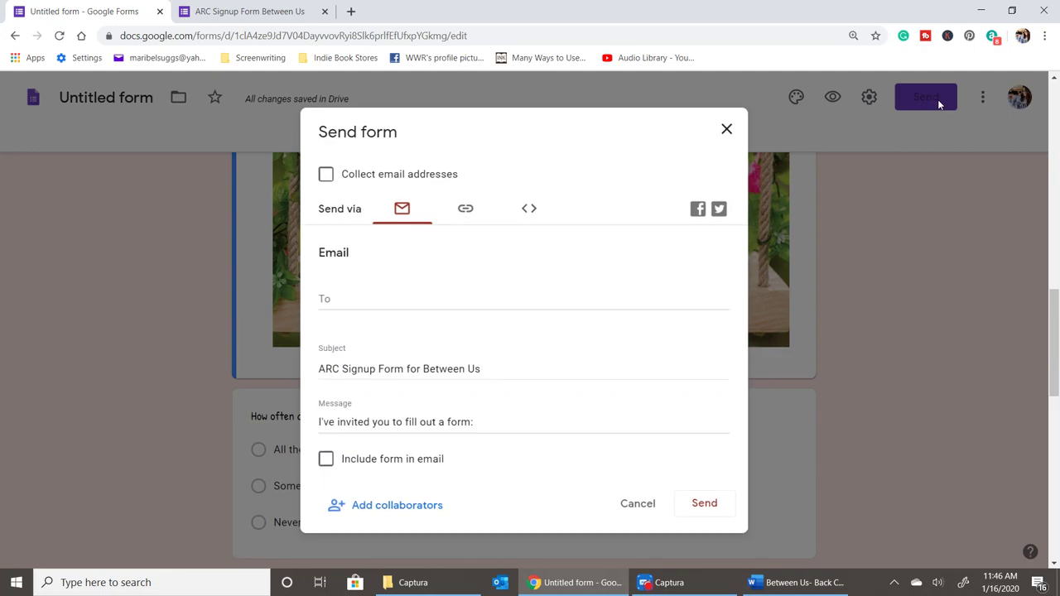
left_click(466, 214)
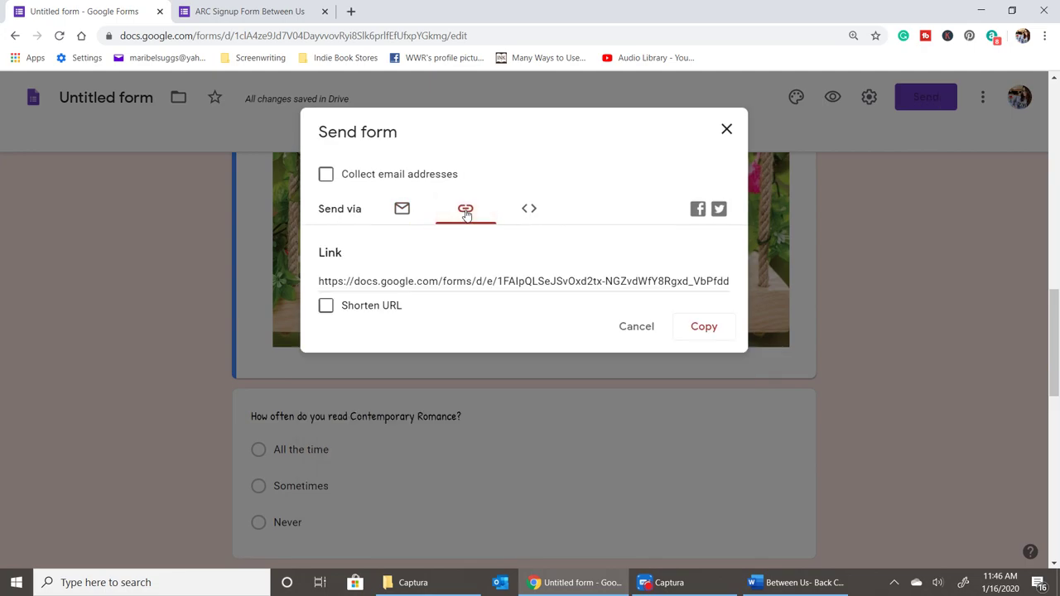
left_click(403, 282)
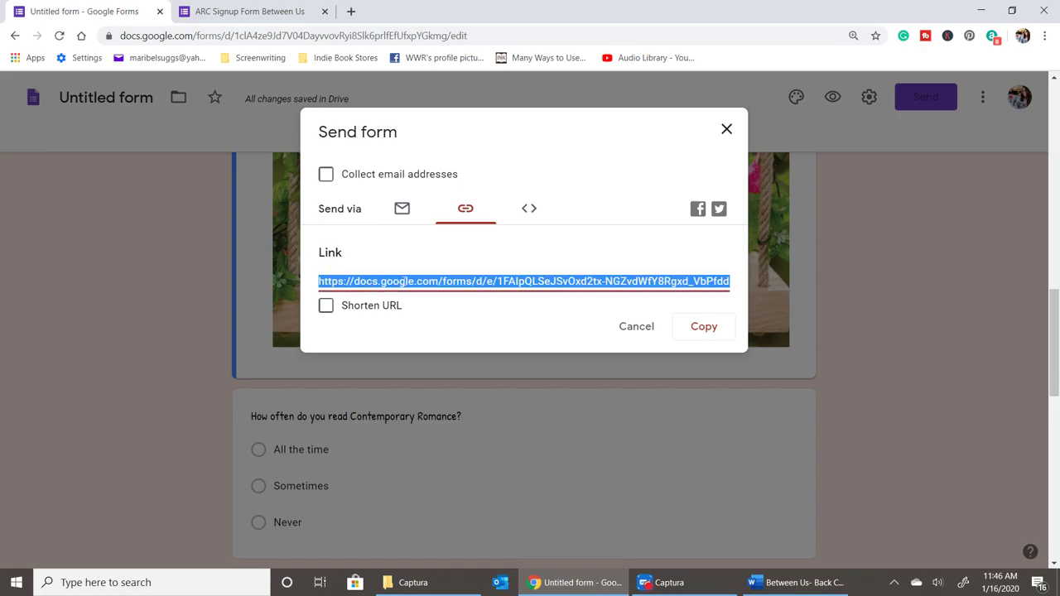
left_click(328, 307)
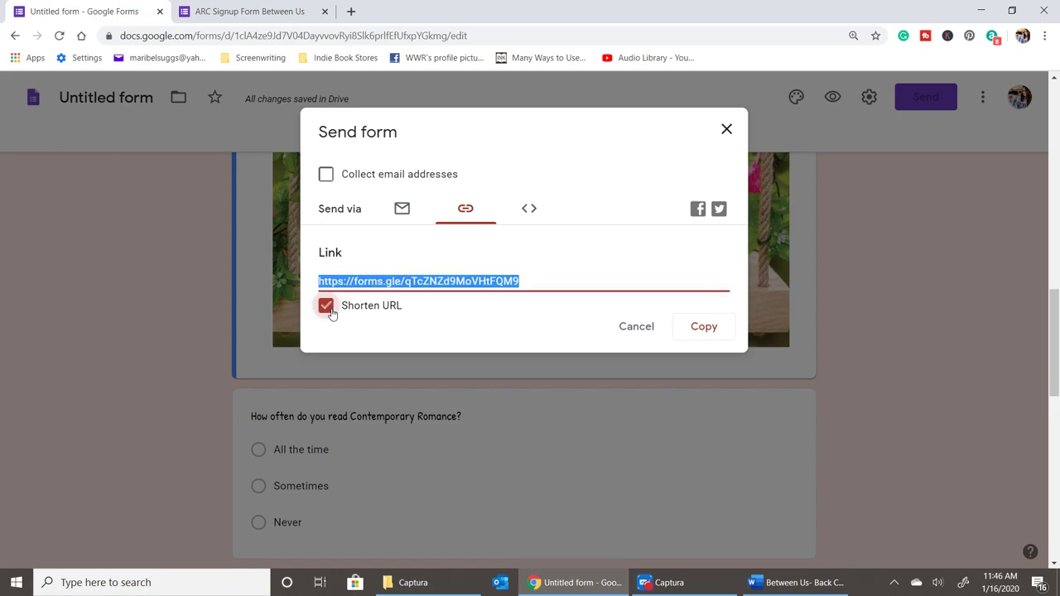
right_click(424, 279)
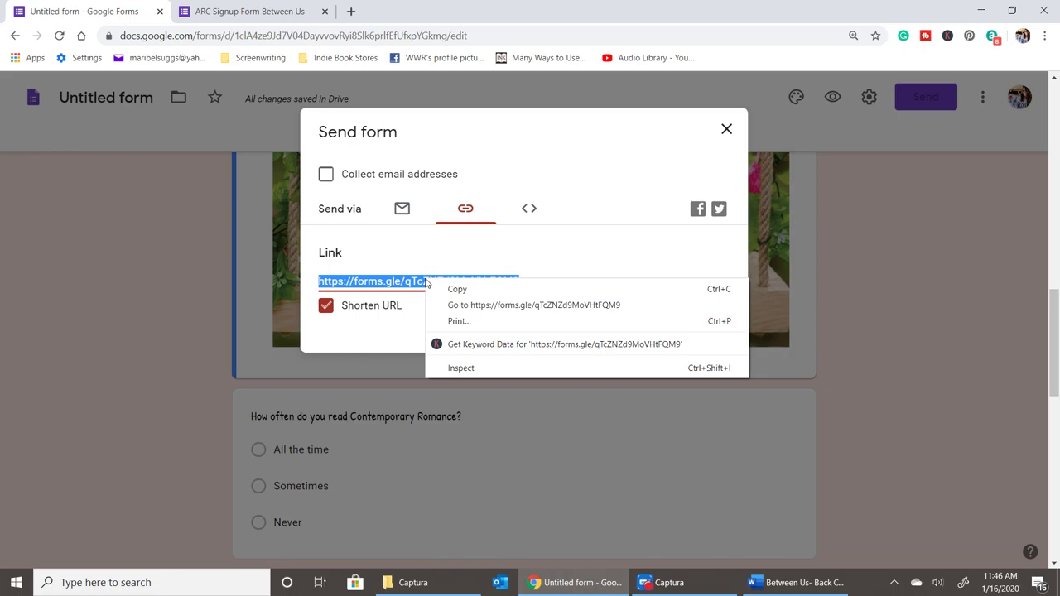
left_click(466, 211)
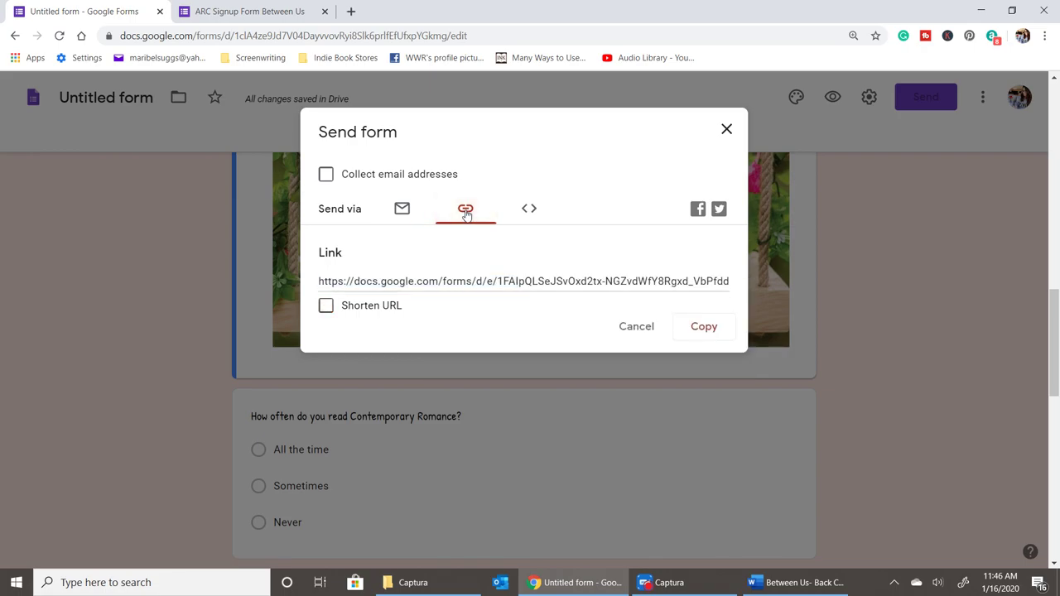
left_click(406, 282)
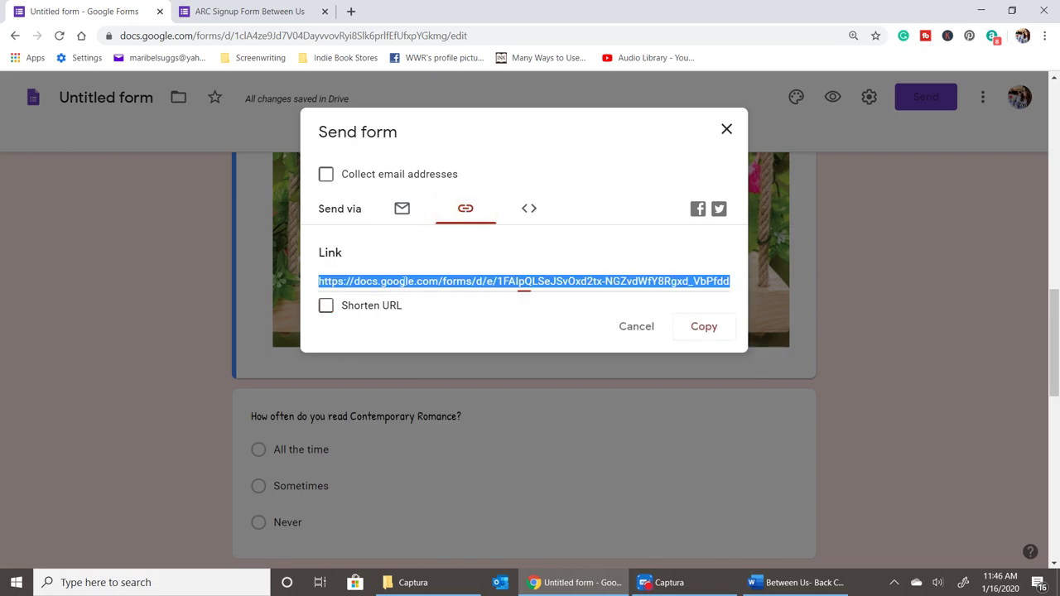
left_click(335, 313)
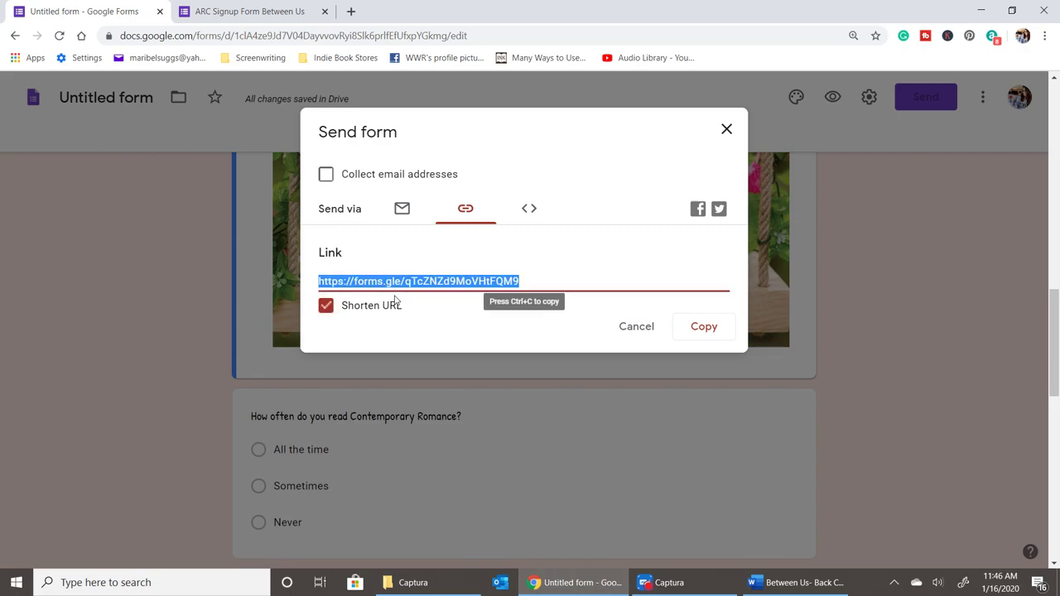
right_click(424, 281)
left_click(466, 214)
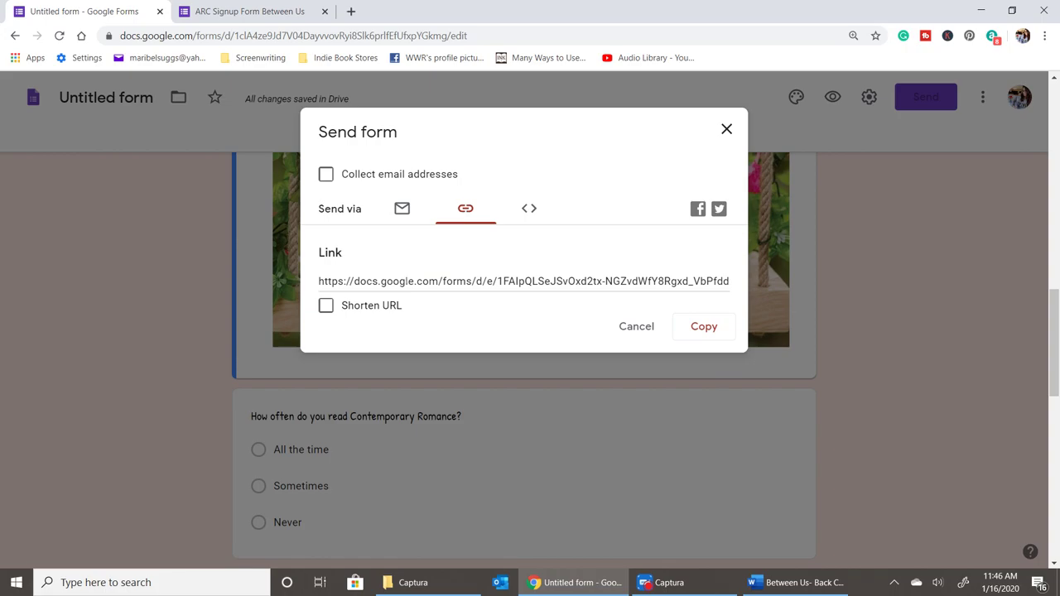
left_click(405, 281)
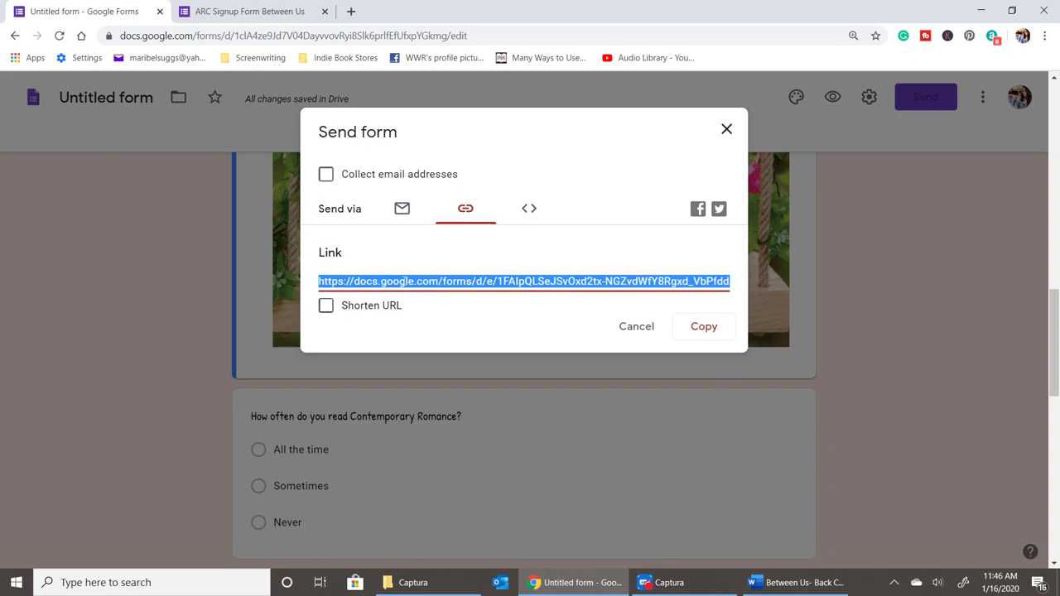
left_click(795, 414)
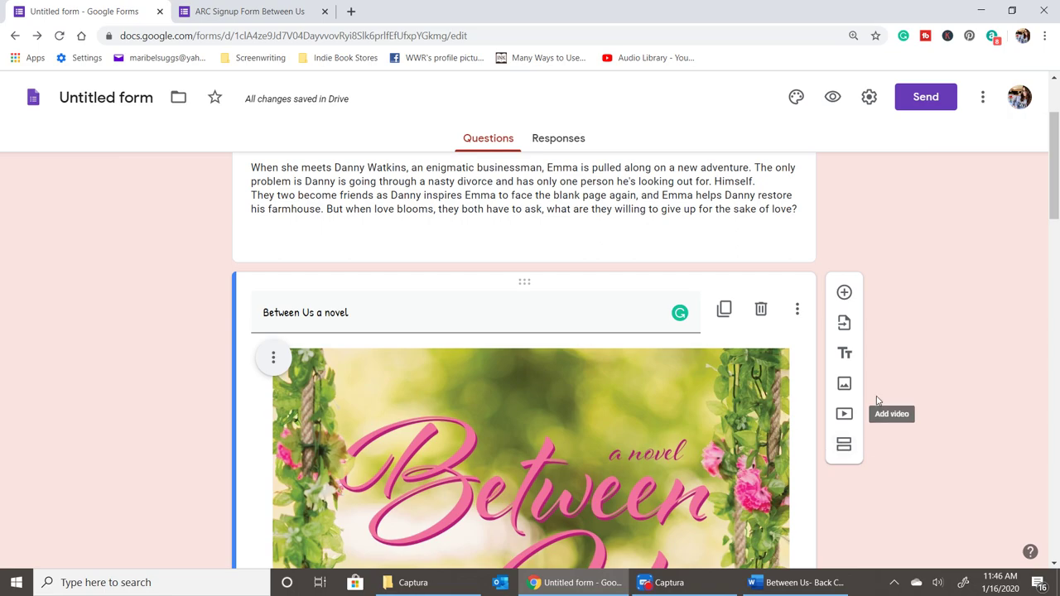
scroll(878, 401, "down", 3)
scroll(878, 401, "down", 6)
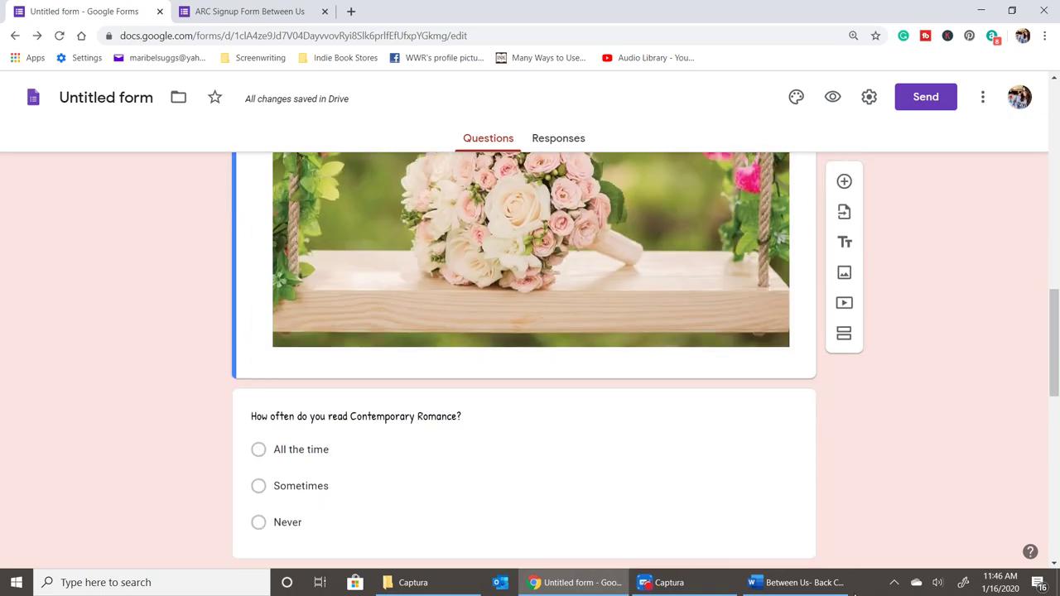